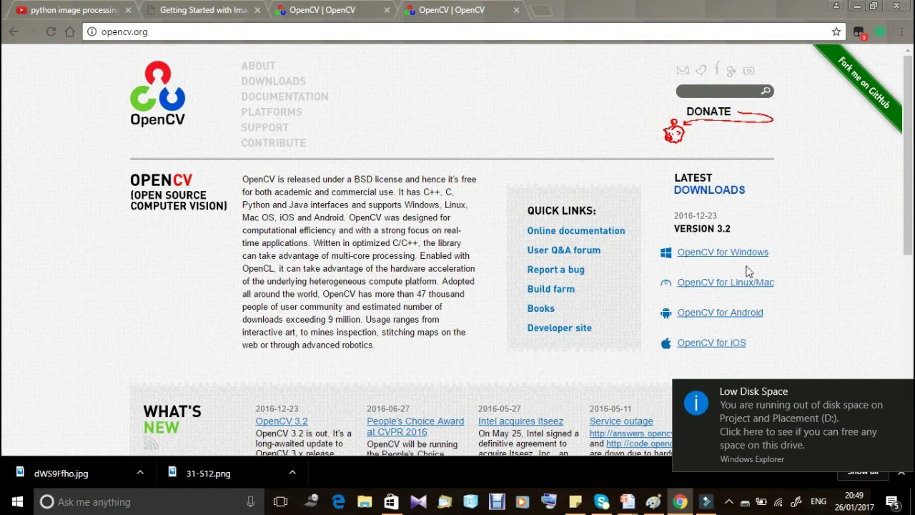
# - Download OpenCV 3.2 for Windows from opencv.org, saving opencv-3.2.0-vc14.exe in the vid folder on the Desktop
pyautogui.click(708, 253)
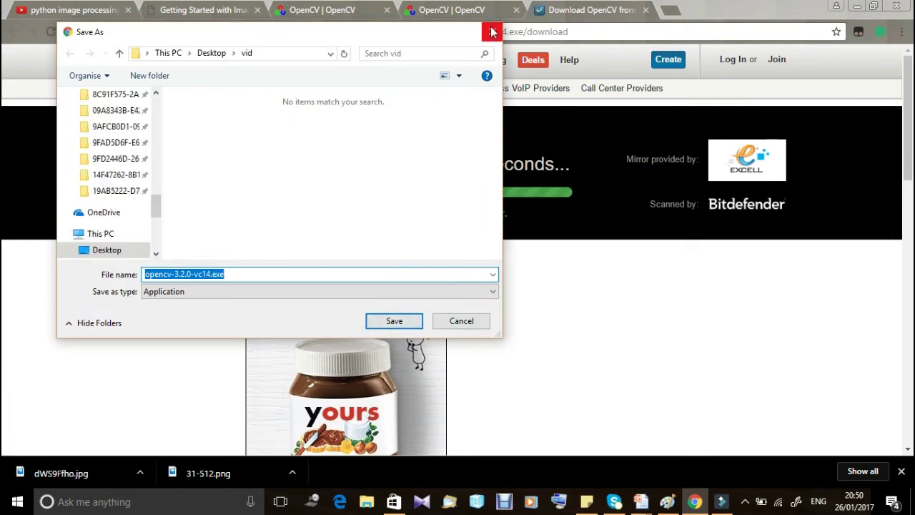
pyautogui.click(397, 322)
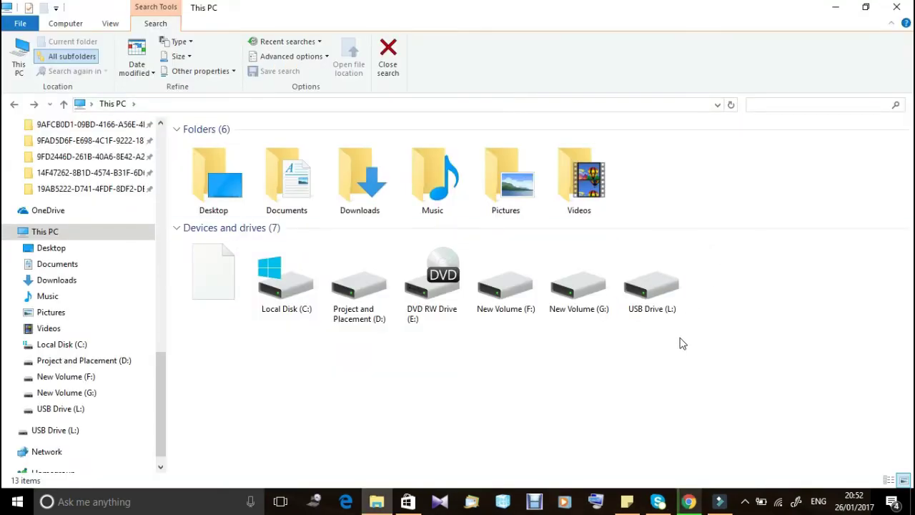
# - In File Explorer, examine the contents of the opencv2.4.13 and opencv folders on Local Disk (C:)
pyautogui.click(681, 343)
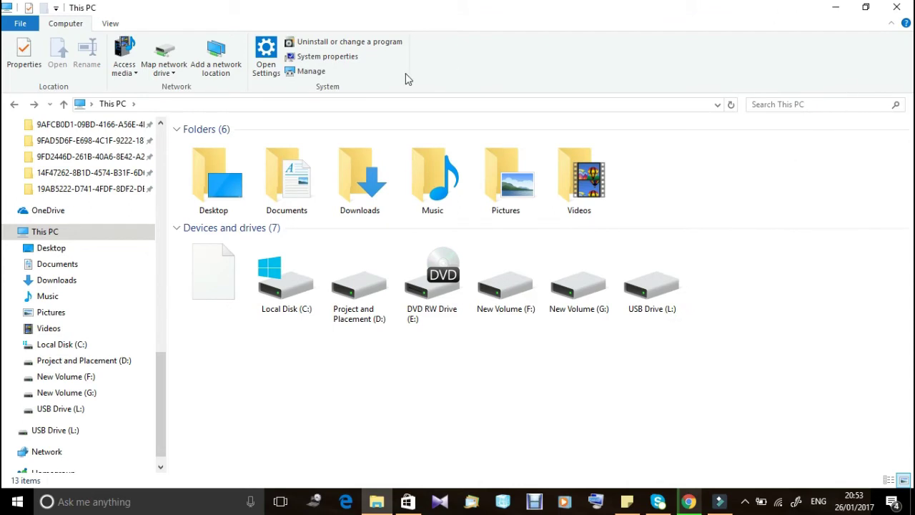
pyautogui.doubleClick(280, 288)
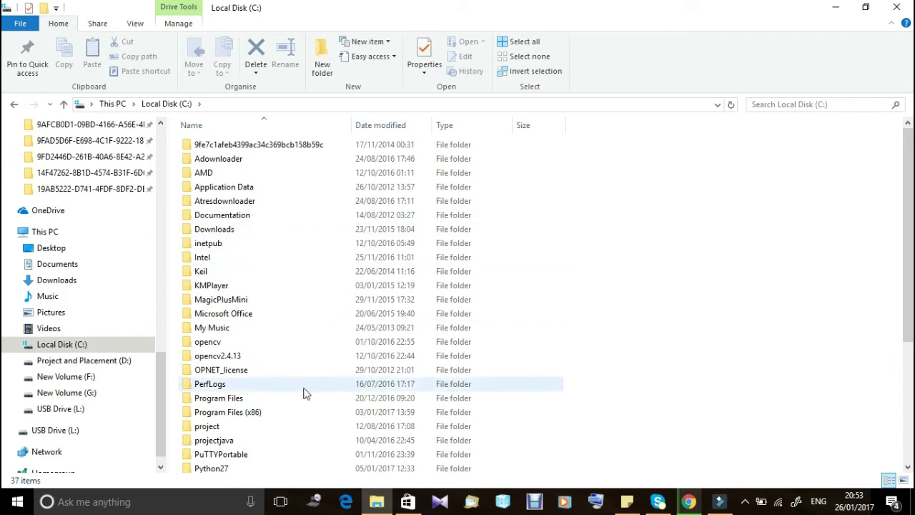
pyautogui.doubleClick(256, 356)
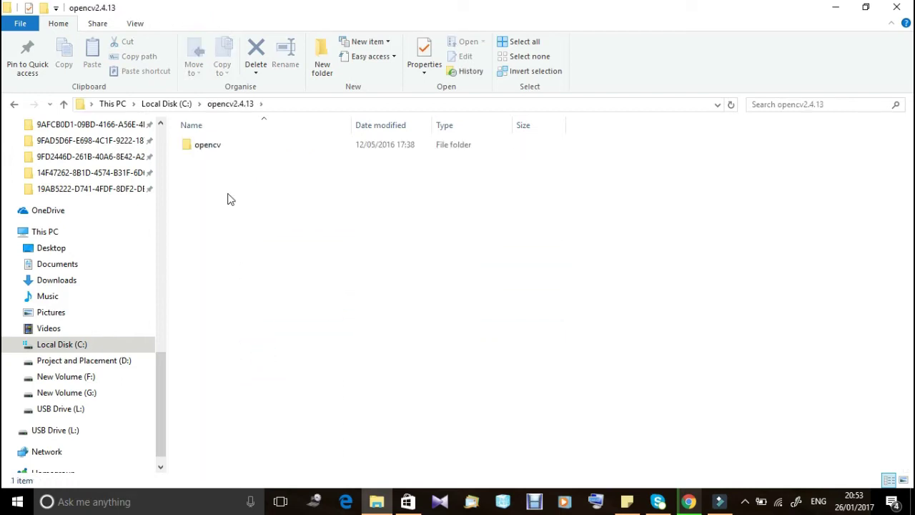
pyautogui.doubleClick(207, 149)
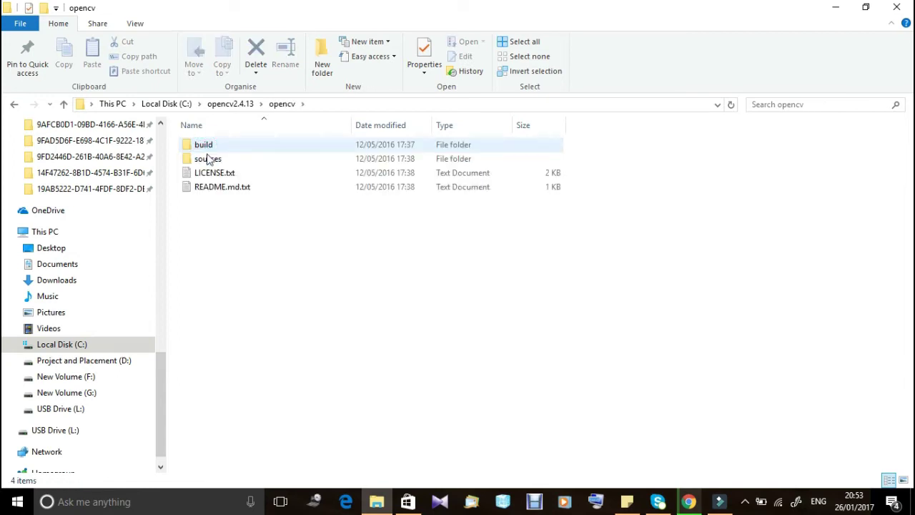
pyautogui.press('BackSpace')
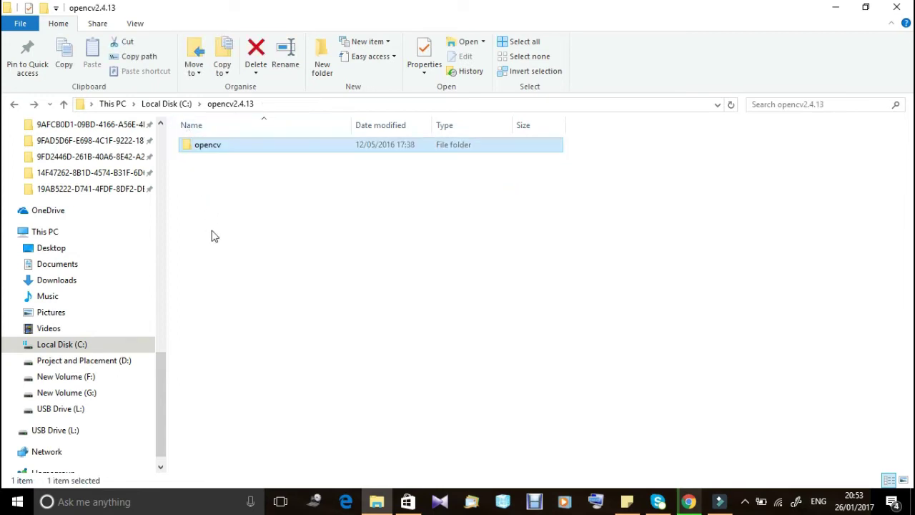
pyautogui.press('BackSpace')
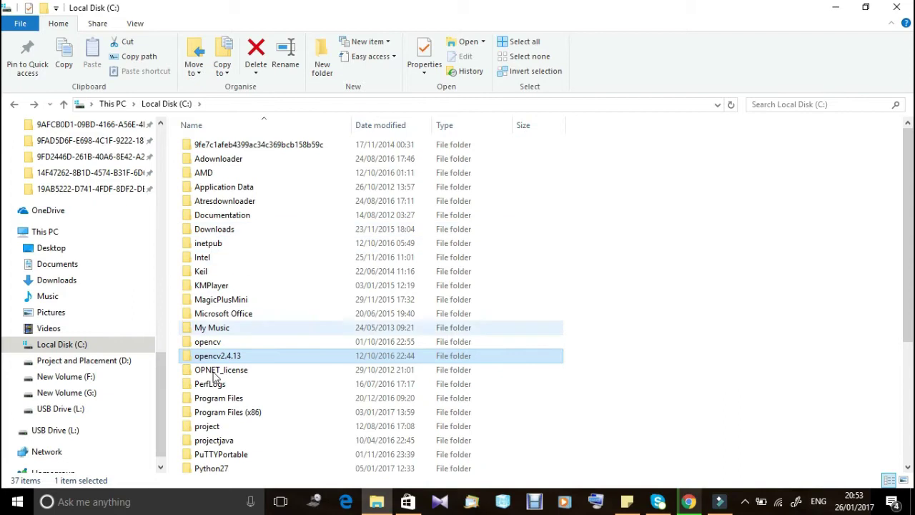
pyautogui.doubleClick(208, 346)
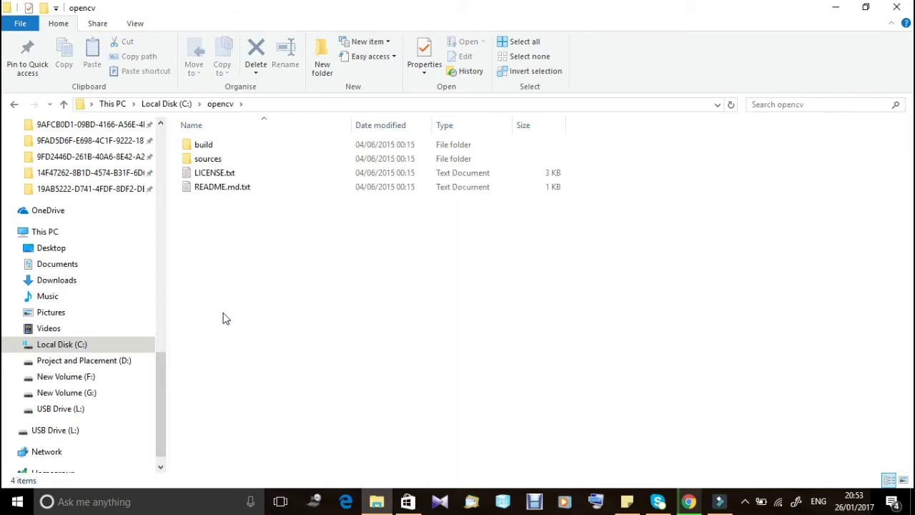
pyautogui.press('BackSpace')
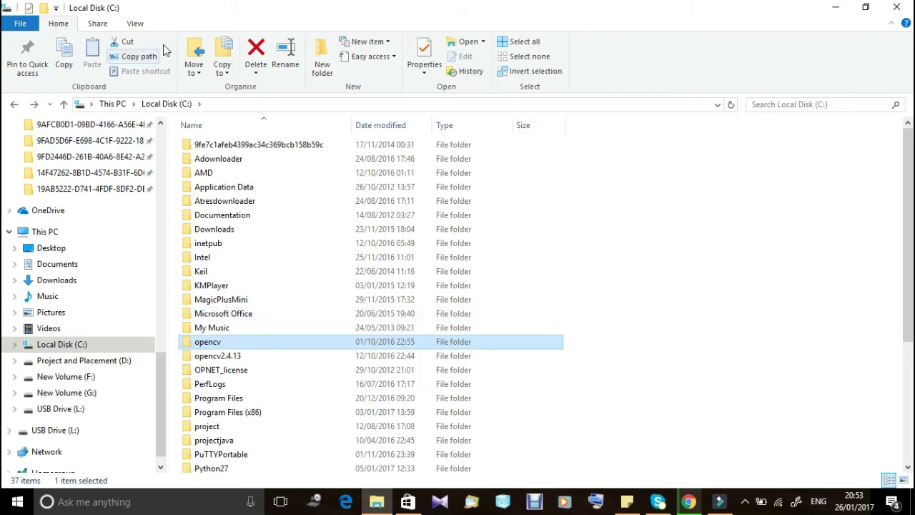
pyautogui.click(576, 383)
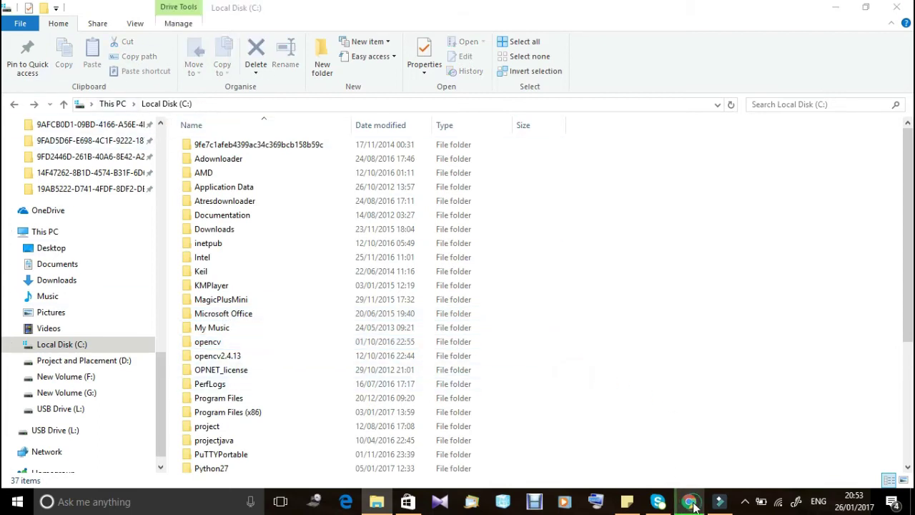
# - Switch to Chrome and search Google in a new tab for "python 2.7 download for windows"
pyautogui.click(687, 501)
pyautogui.click(669, 9)
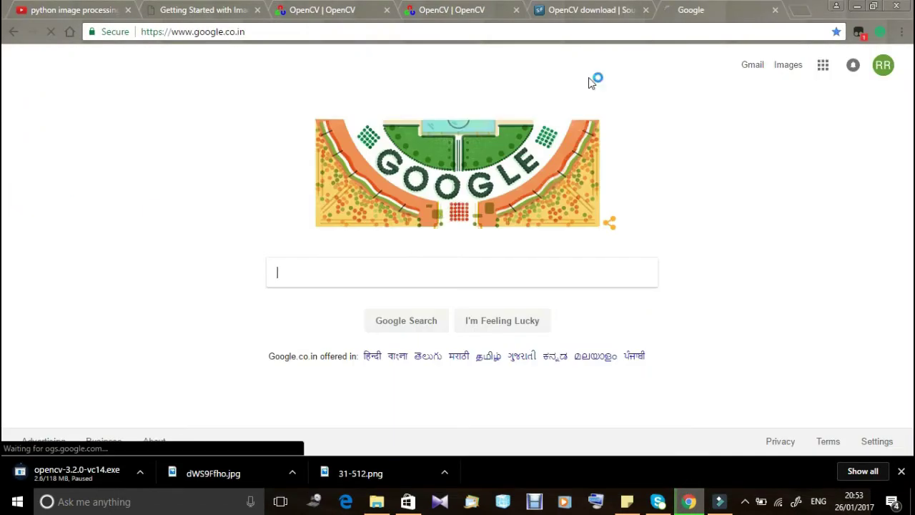
pyautogui.write('py')
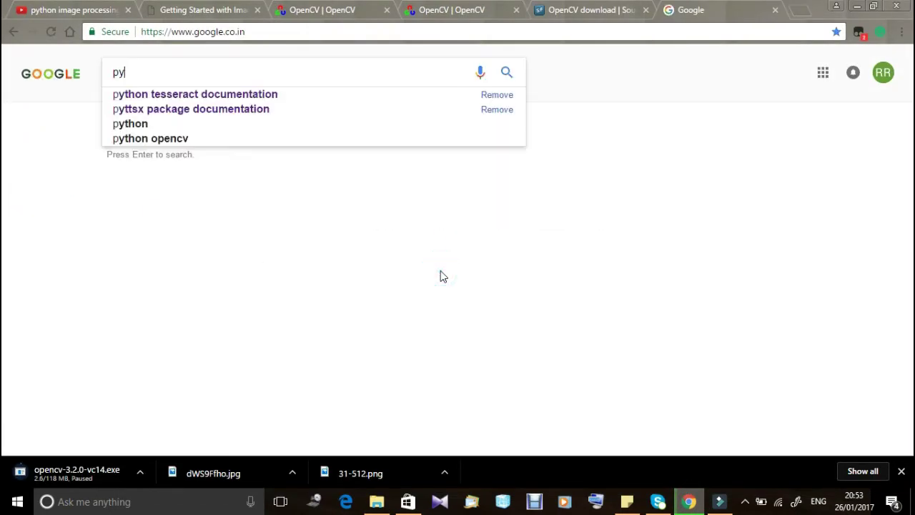
pyautogui.write('thon down')
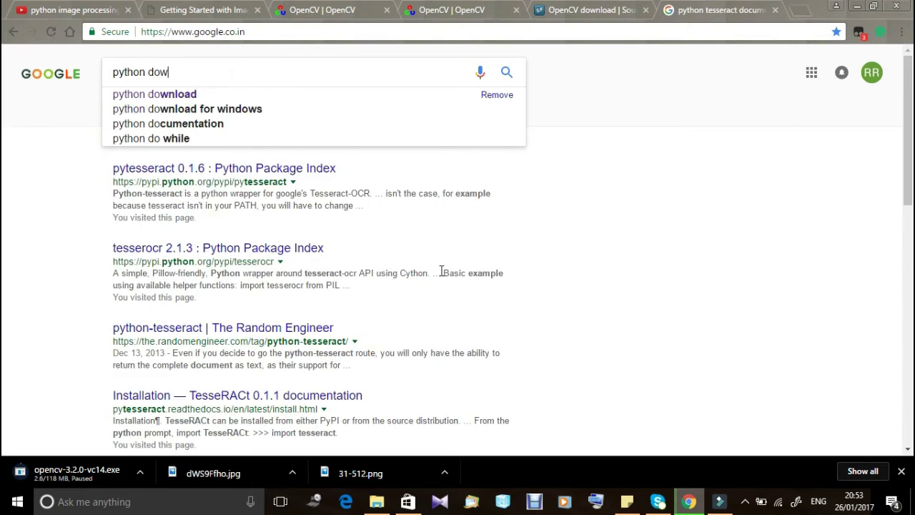
pyautogui.click(220, 113)
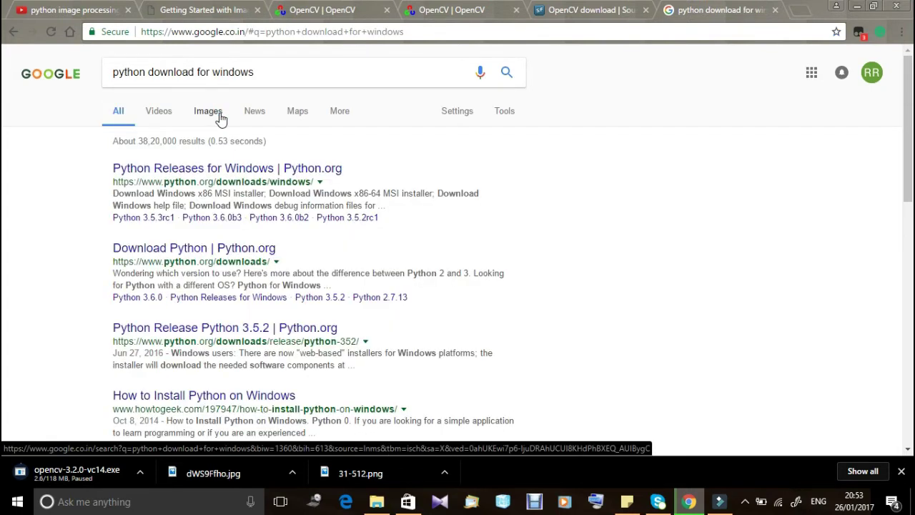
pyautogui.click(148, 71)
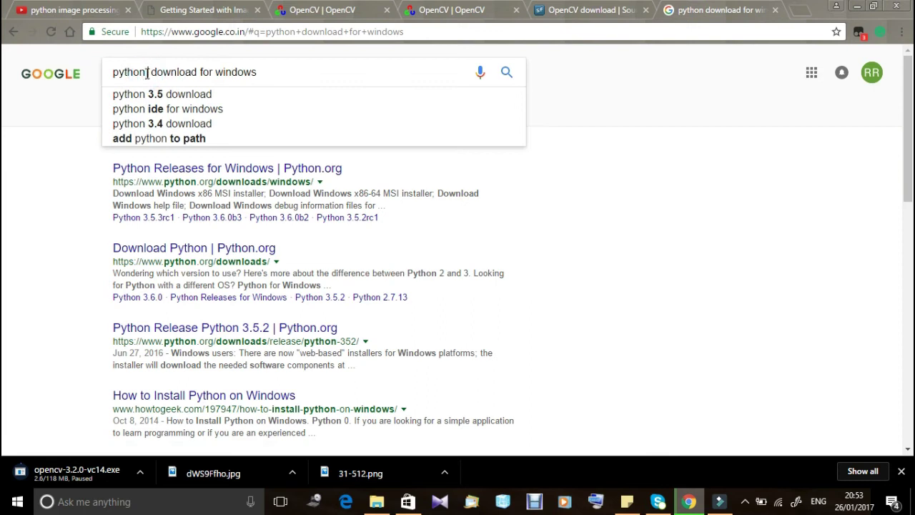
pyautogui.write('2.7')
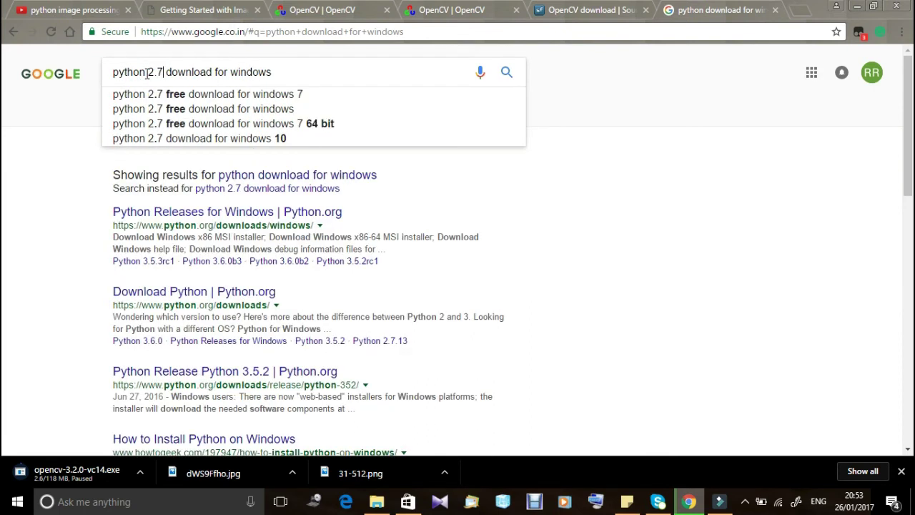
pyautogui.press('Return')
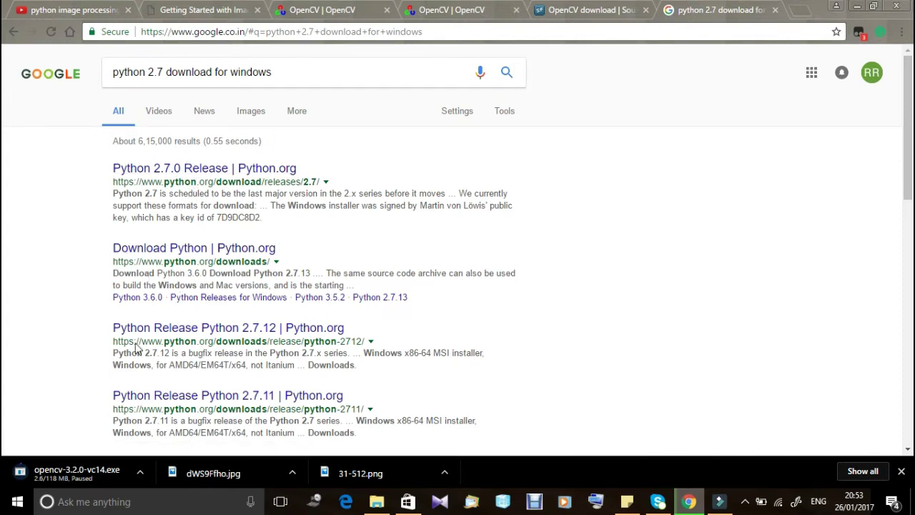
# - Download the Python 2.7.13 Windows installer from python.org as python-2.7.13.msi into the vid folder and pause its download
pyautogui.click(191, 169)
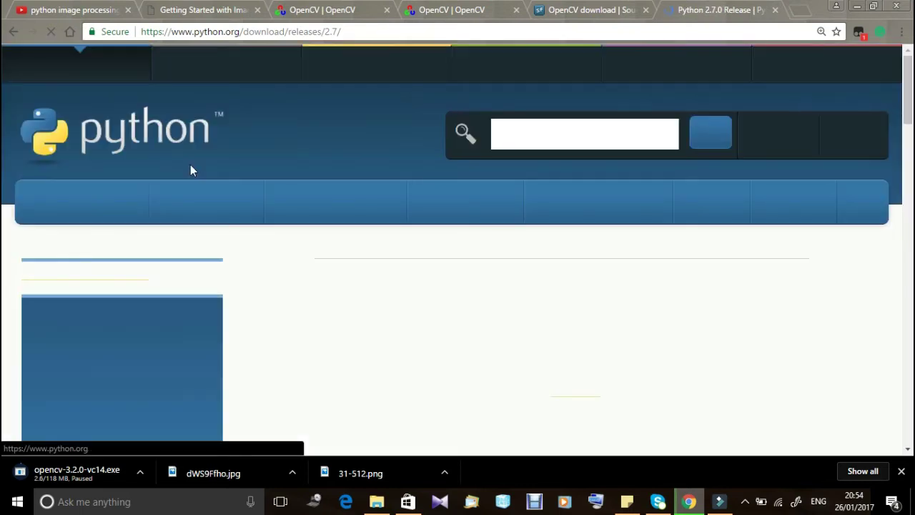
pyautogui.moveTo(120, 271)
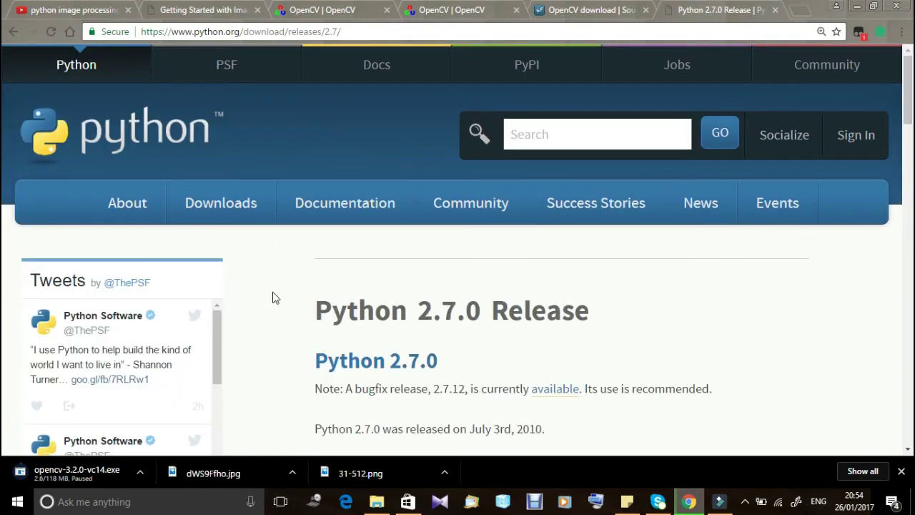
pyautogui.moveTo(198, 226)
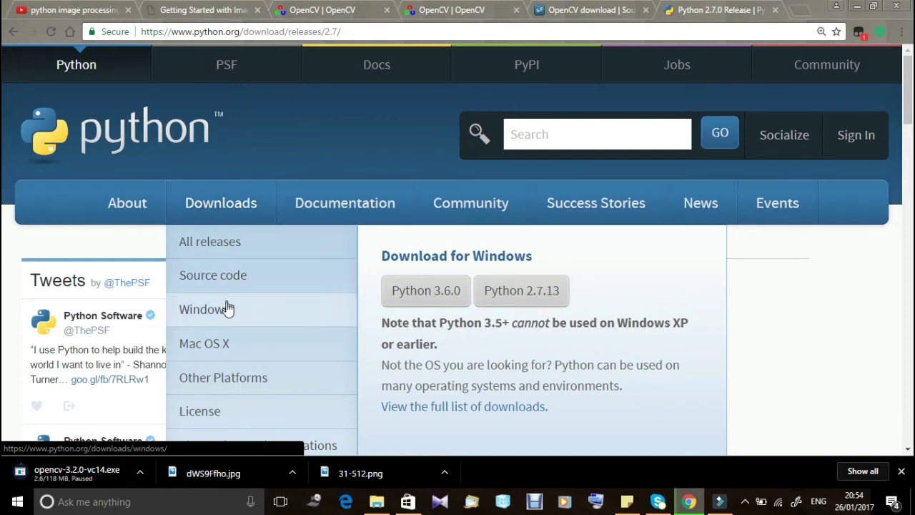
pyautogui.click(525, 289)
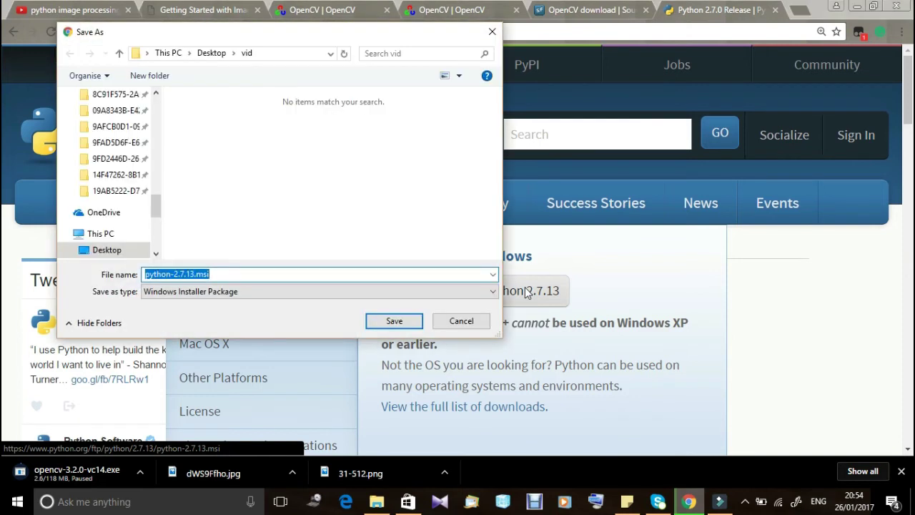
pyautogui.click(384, 323)
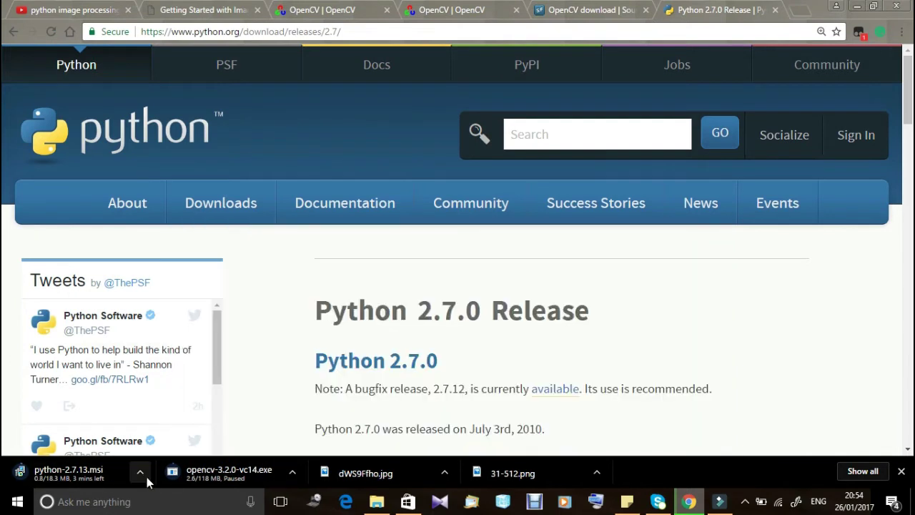
pyautogui.click(143, 474)
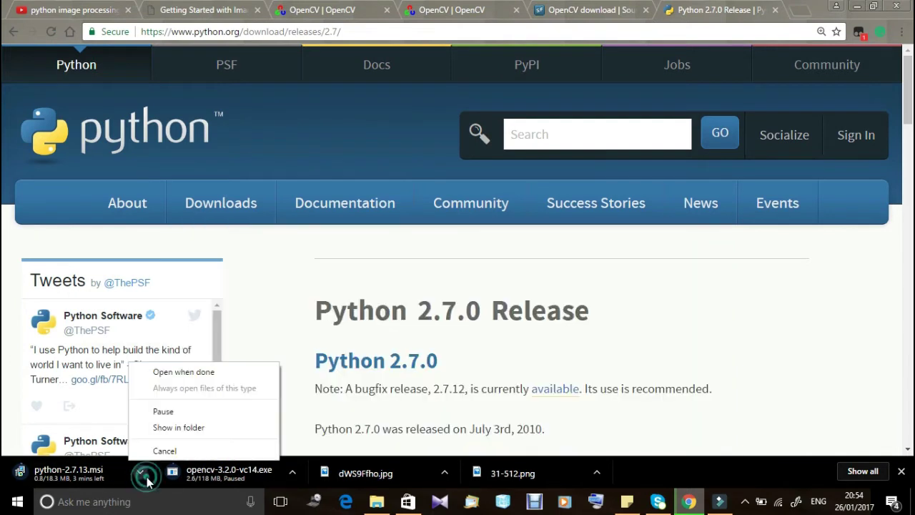
pyautogui.click(181, 418)
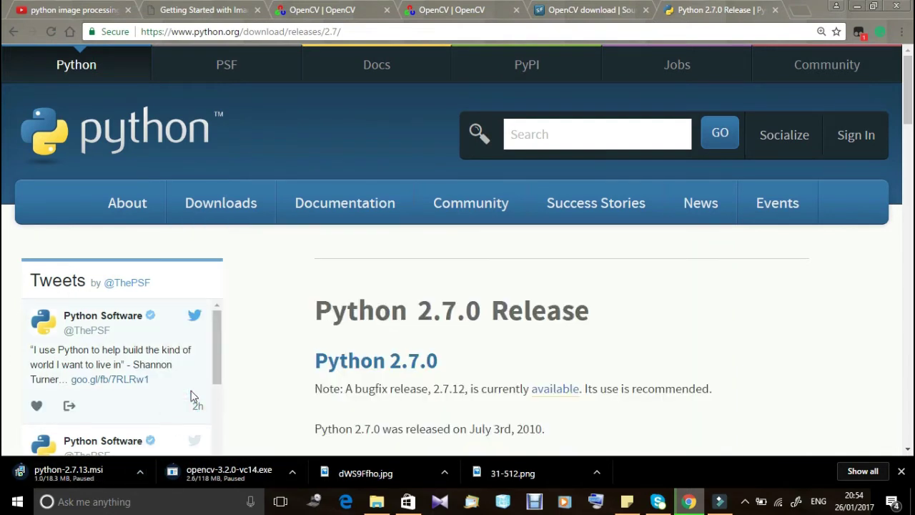
# - Return to File Explorer and inspect the contents of the Python27 folder on Local Disk (C:)
pyautogui.click(861, 6)
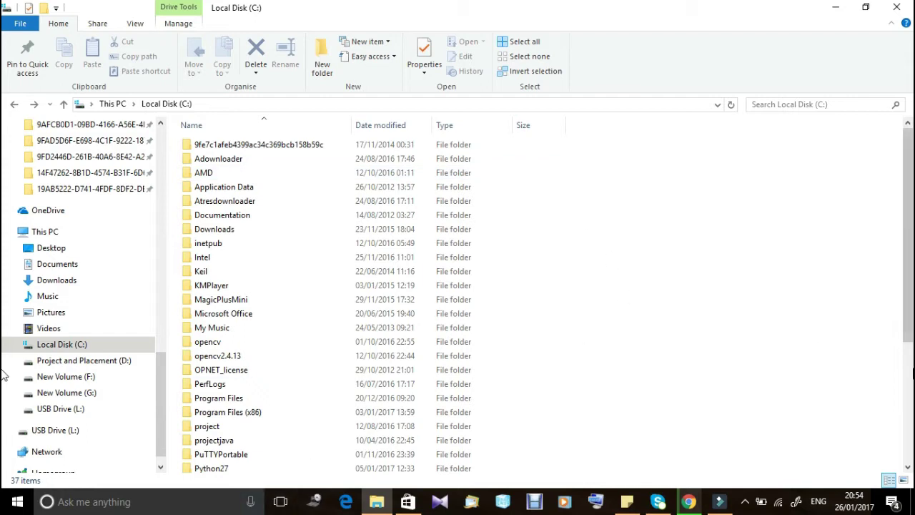
pyautogui.click(907, 467)
pyautogui.click(907, 468)
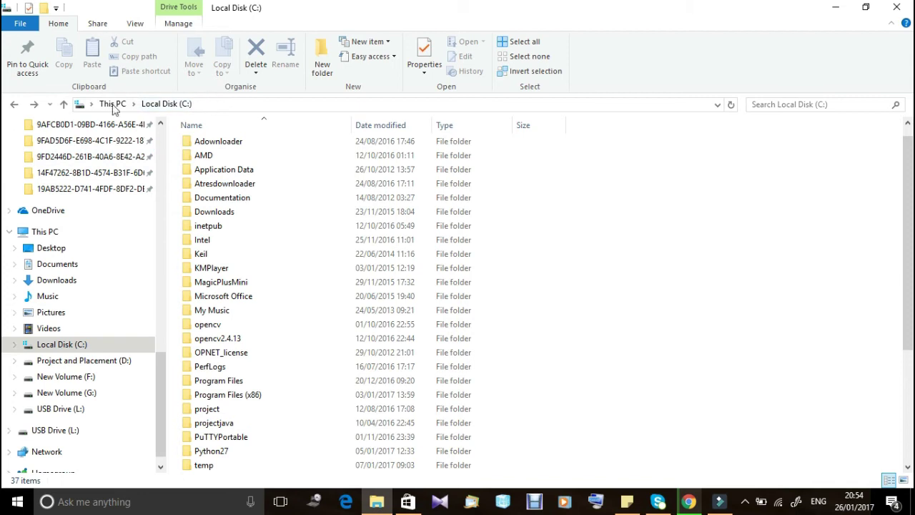
pyautogui.doubleClick(212, 451)
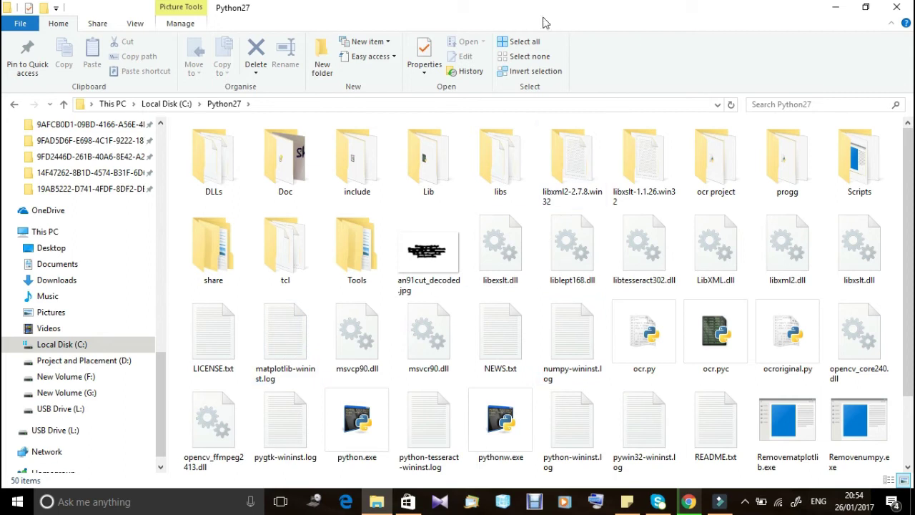
pyautogui.click(13, 105)
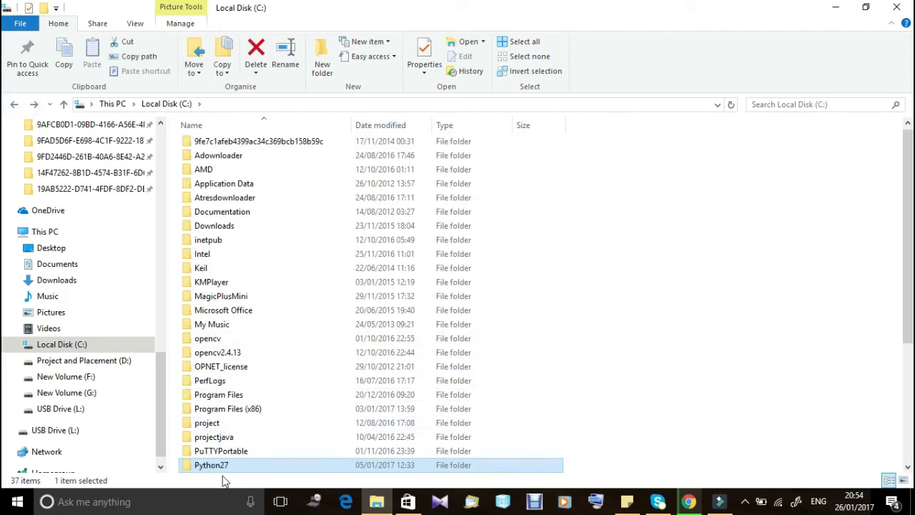
# - Search Windows for cmd and open the Command Prompt
pyautogui.click(163, 507)
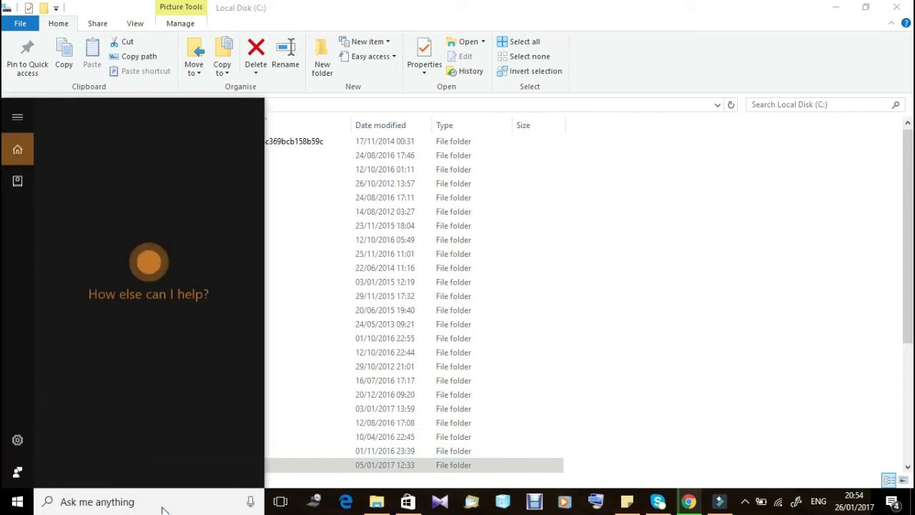
pyautogui.write('cmd')
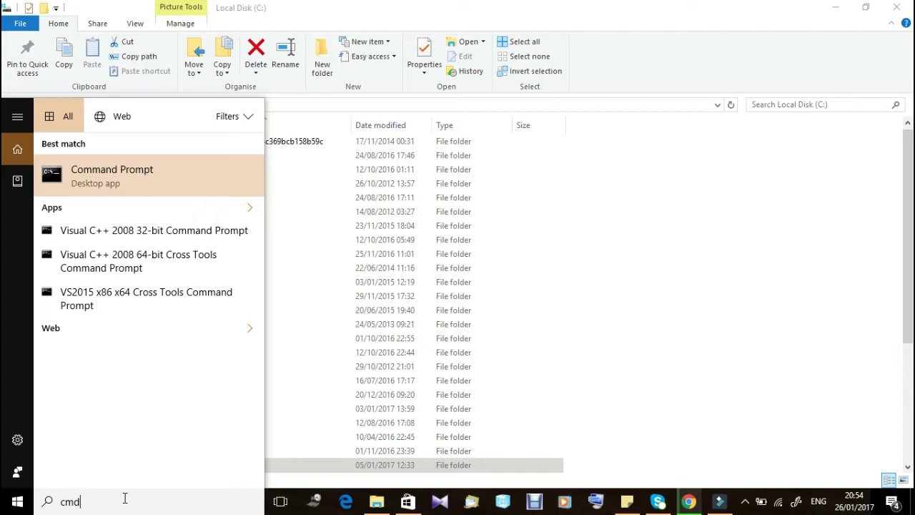
pyautogui.click(112, 174)
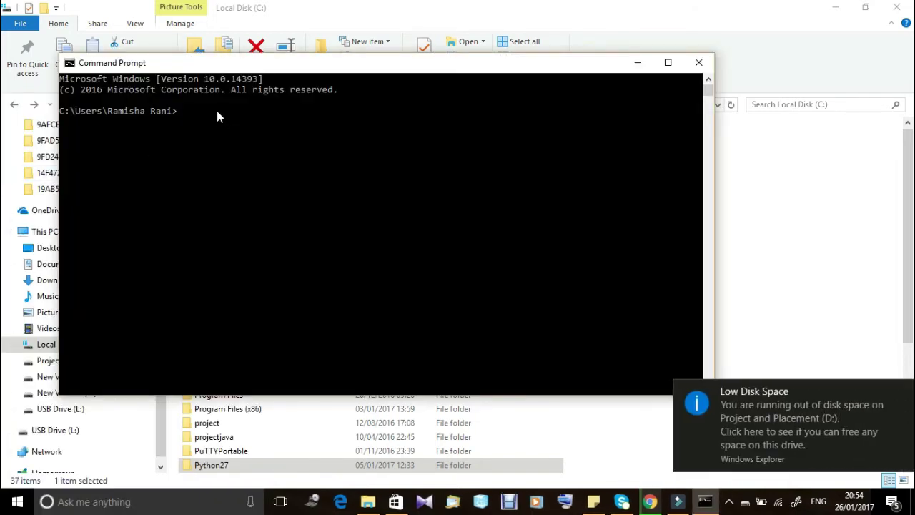
# - Install the numpy package by running pip install numpy in the Command Prompt and minimise its window
pyautogui.click(216, 111)
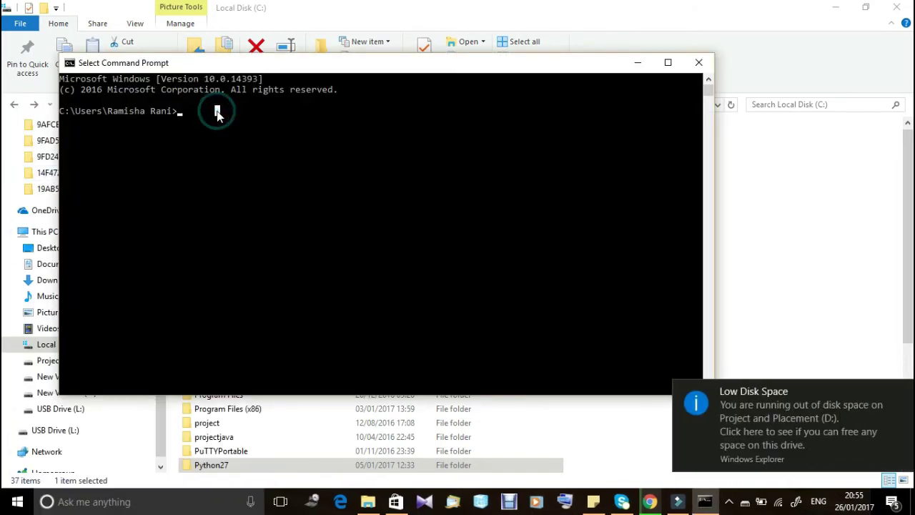
pyautogui.press('Escape')
pyautogui.write('pip in')
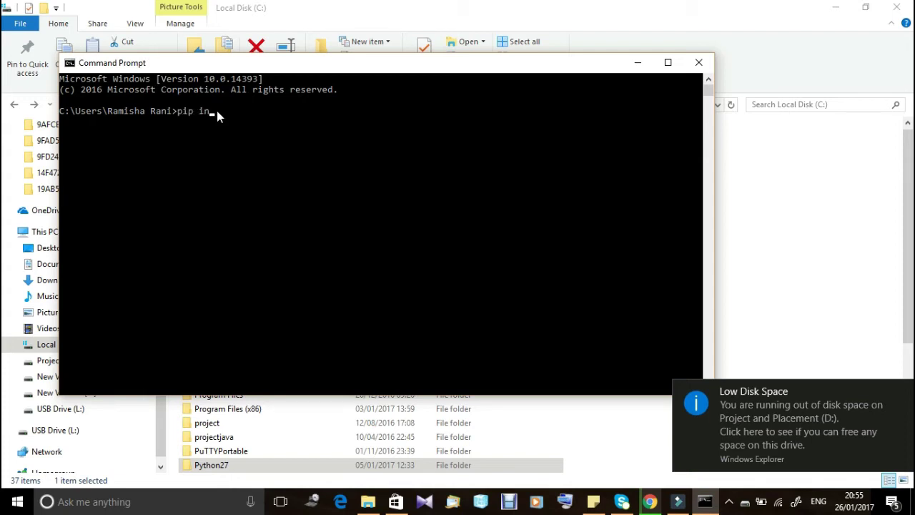
pyautogui.write('stall')
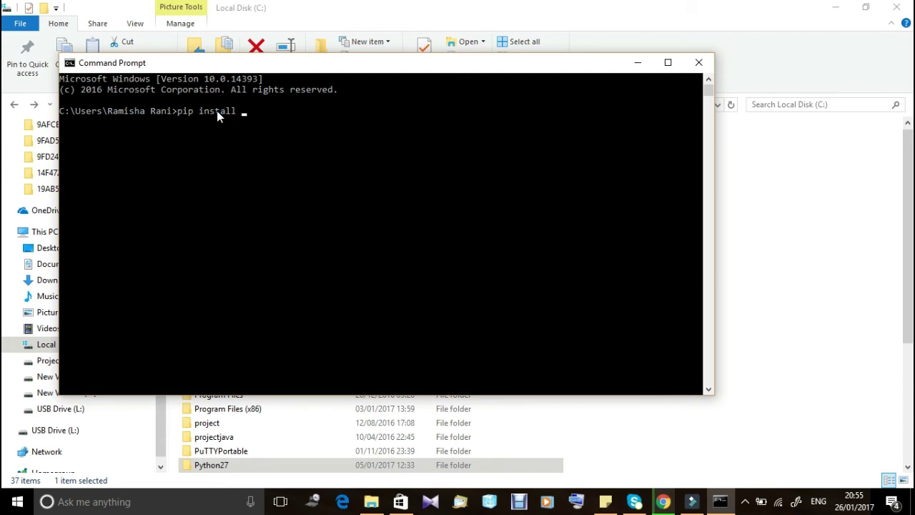
pyautogui.write('te')
pyautogui.press('BackSpace')
pyautogui.press('BackSpace')
pyautogui.write('numpy')
pyautogui.press('Return')
pyautogui.click(638, 63)
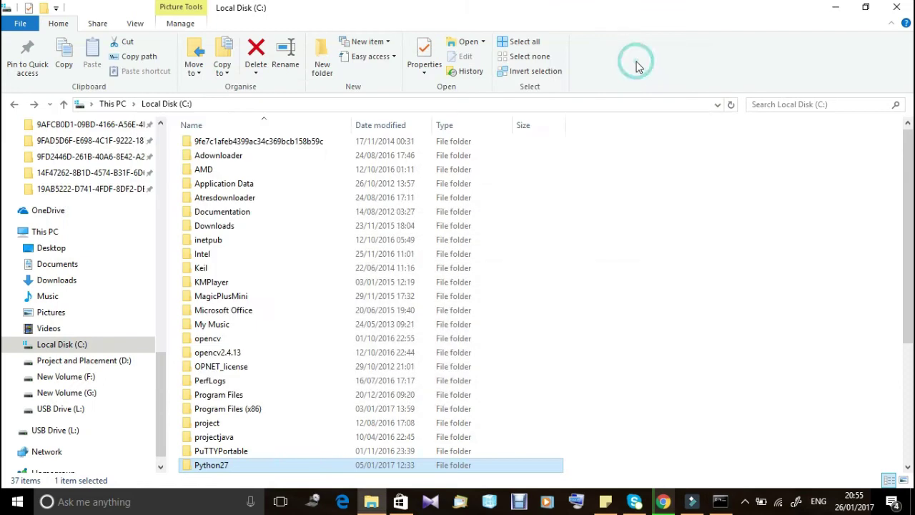
# - Open the Environment Variables dialog from the advanced system settings in This PC's properties
pyautogui.click(837, 8)
pyautogui.press('super+e')
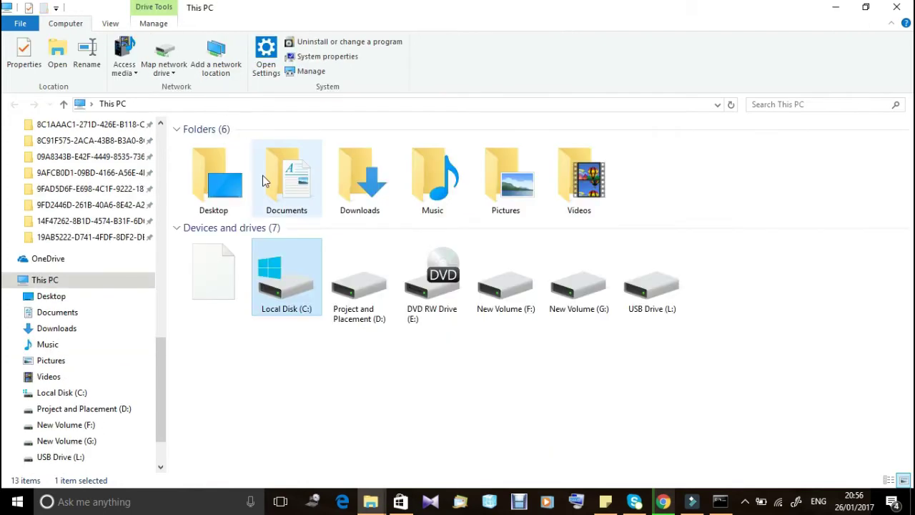
pyautogui.rightClick(71, 282)
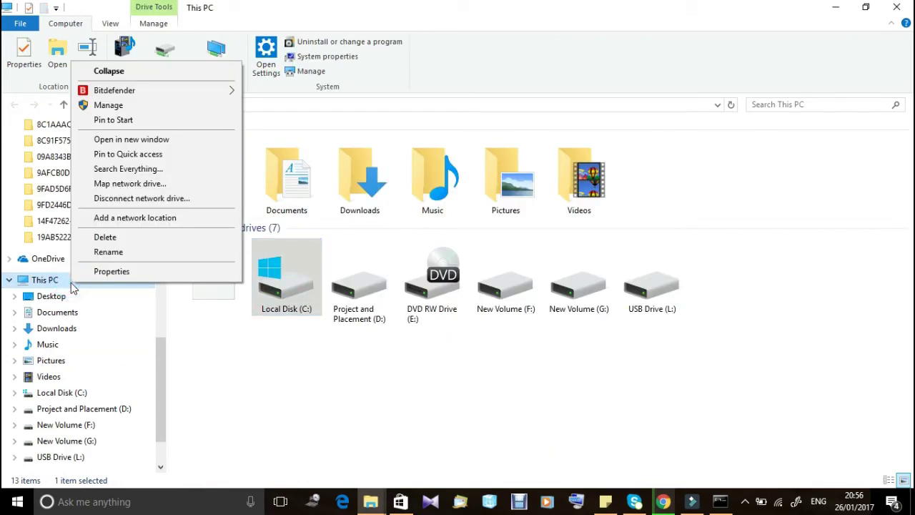
pyautogui.click(110, 271)
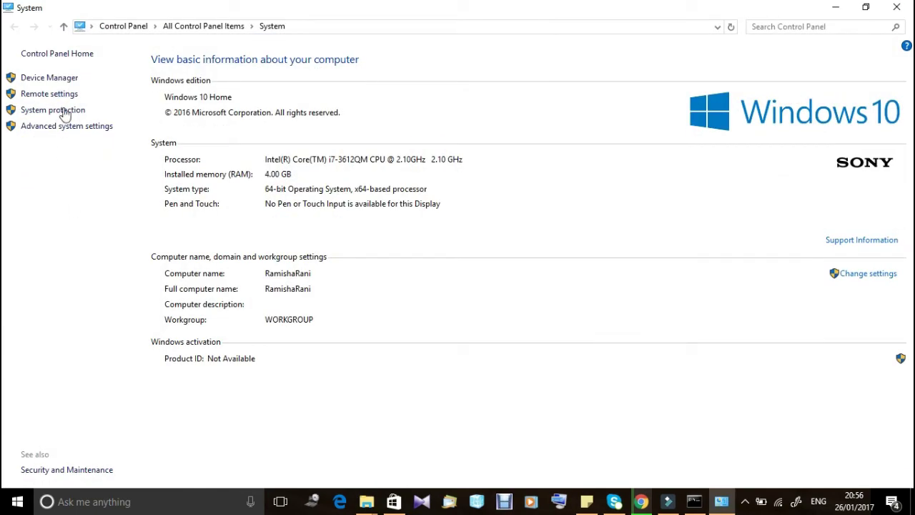
pyautogui.click(72, 128)
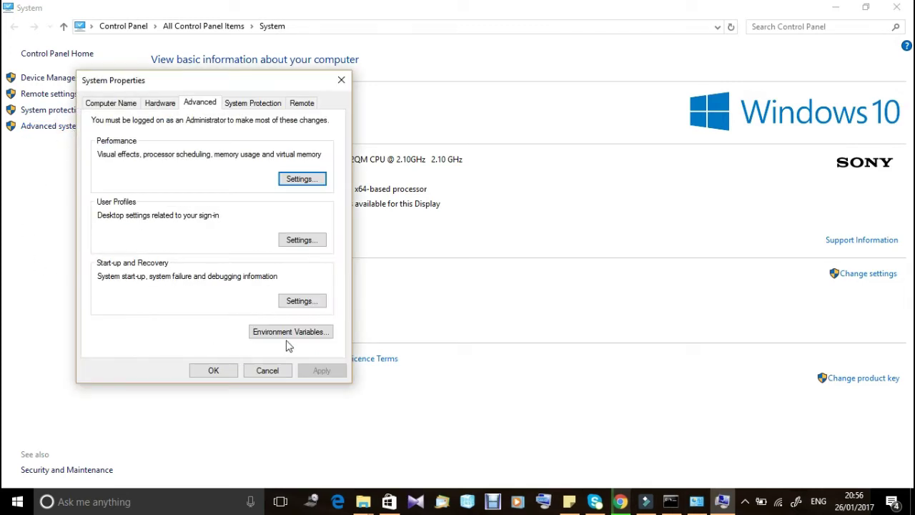
pyautogui.click(285, 333)
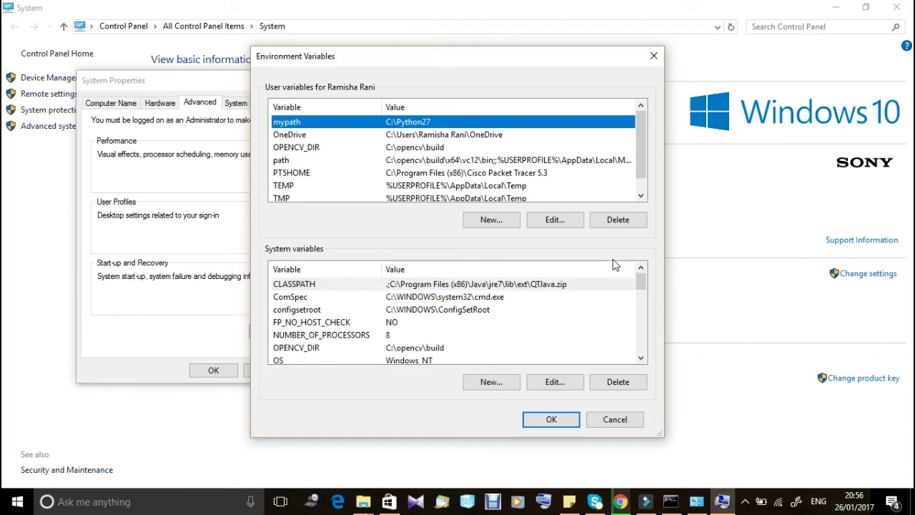
# - Fill in a new user variable named mypath with the value C:\Python27 copied from the Python27 folder's path, and discard it
pyautogui.click(503, 221)
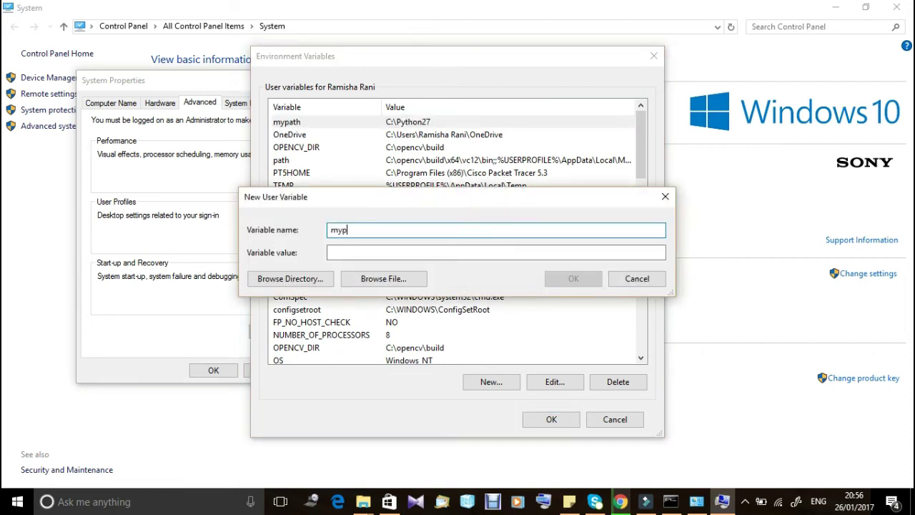
pyautogui.click(451, 251)
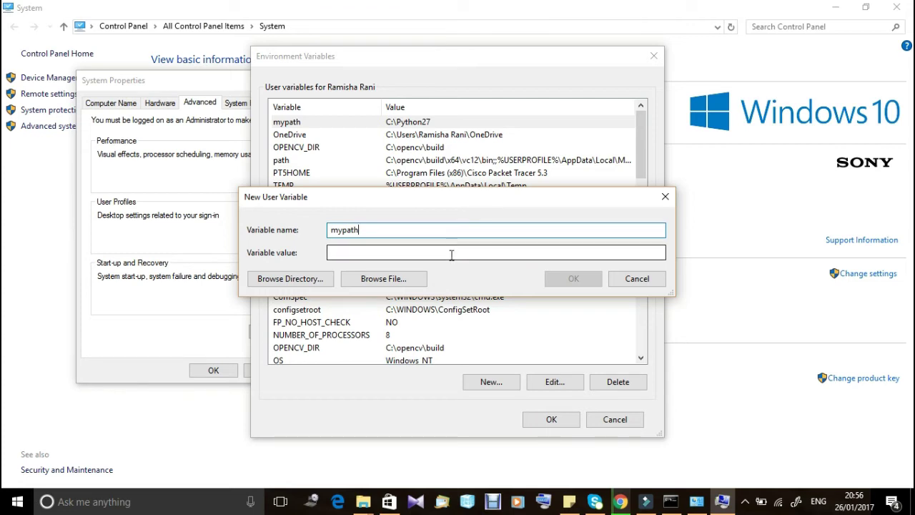
pyautogui.click(363, 500)
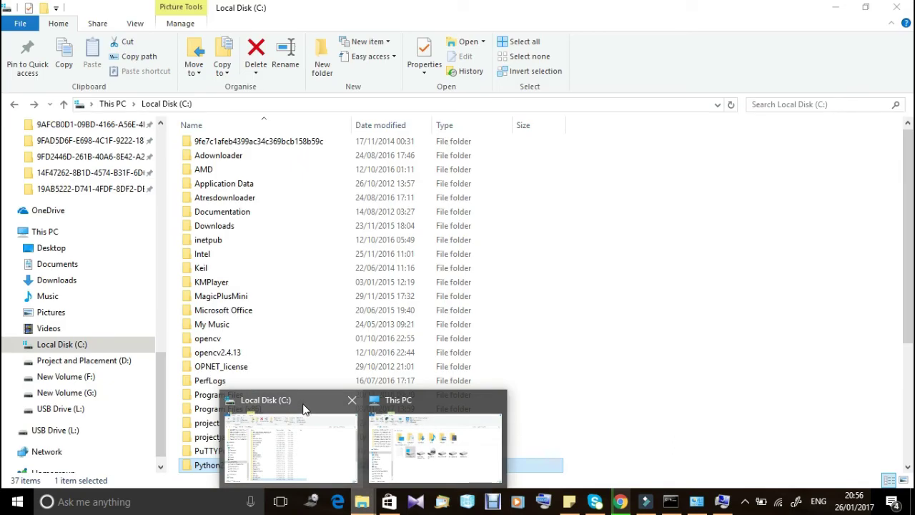
pyautogui.click(298, 398)
pyautogui.doubleClick(214, 465)
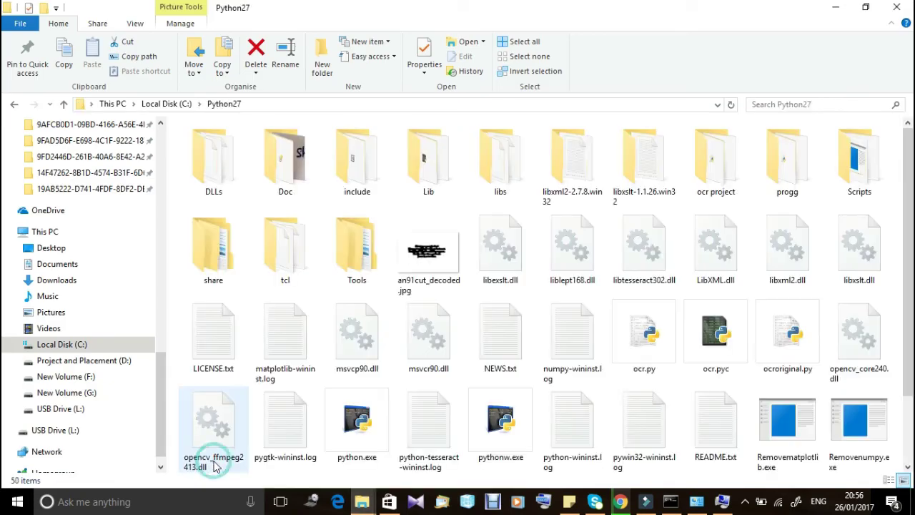
pyautogui.click(258, 104)
pyautogui.hotkey('ctrl', 'c')
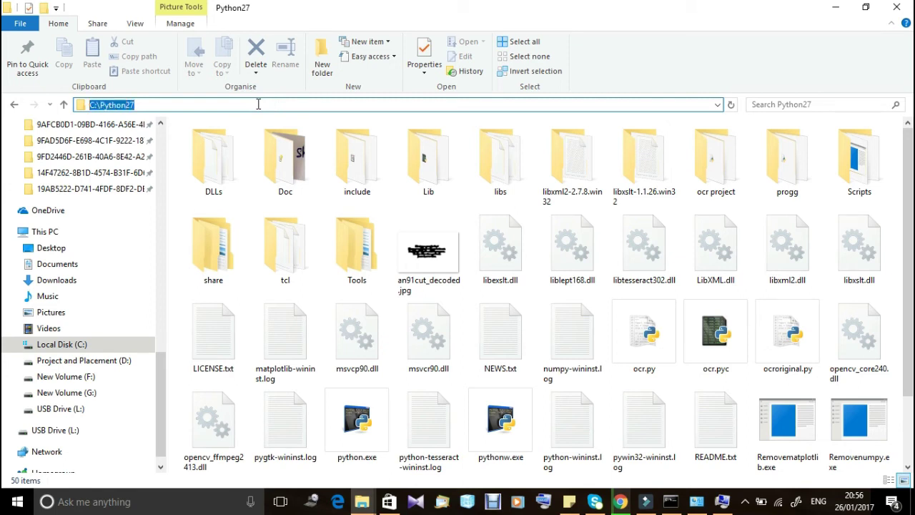
pyautogui.click(835, 6)
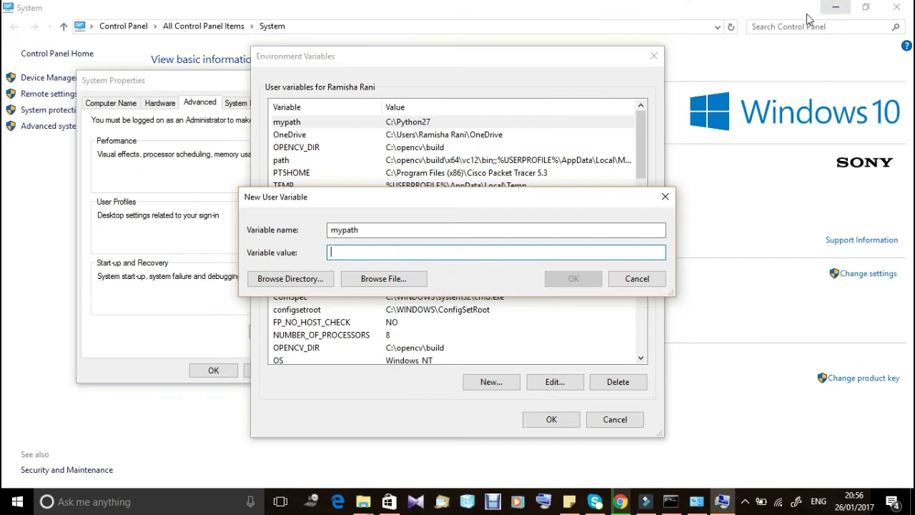
pyautogui.hotkey('ctrl', 'v')
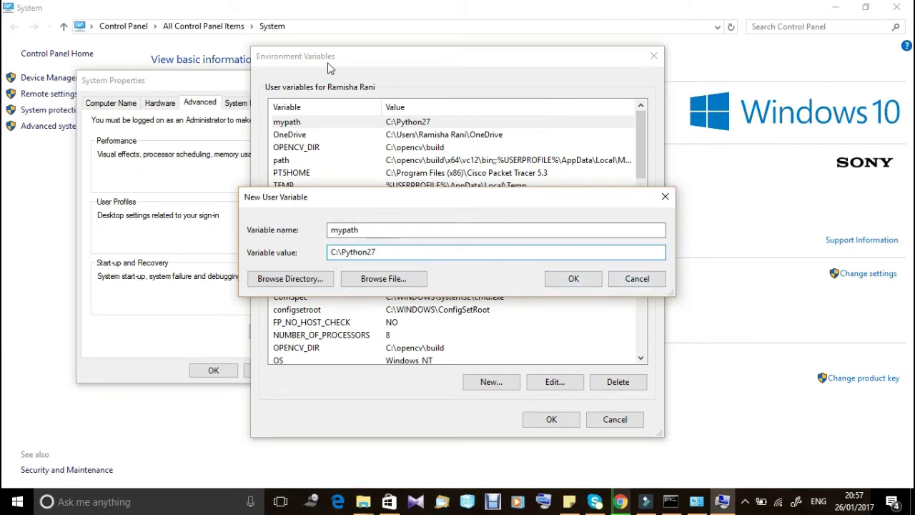
pyautogui.click(635, 278)
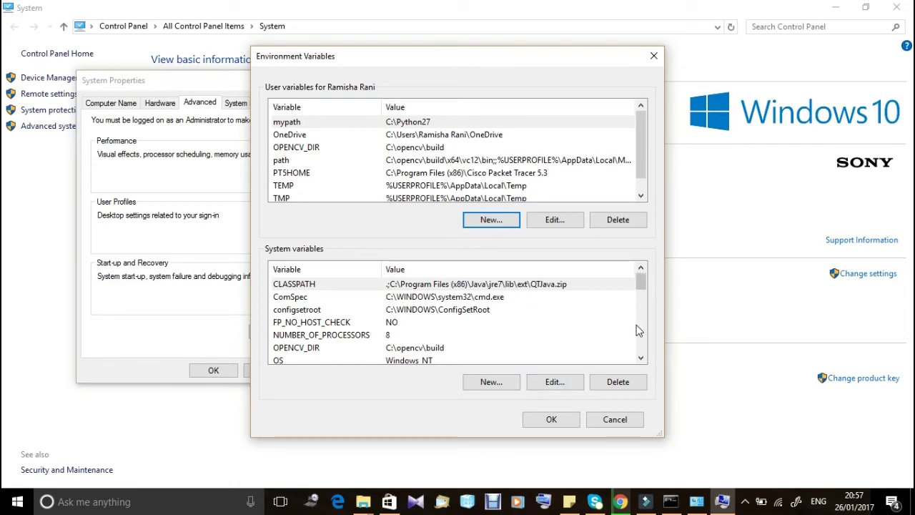
# - Open the system Path variable for editing, examine its entries for the Python27 paths, and cancel out of a new blank entry
pyautogui.click(641, 358)
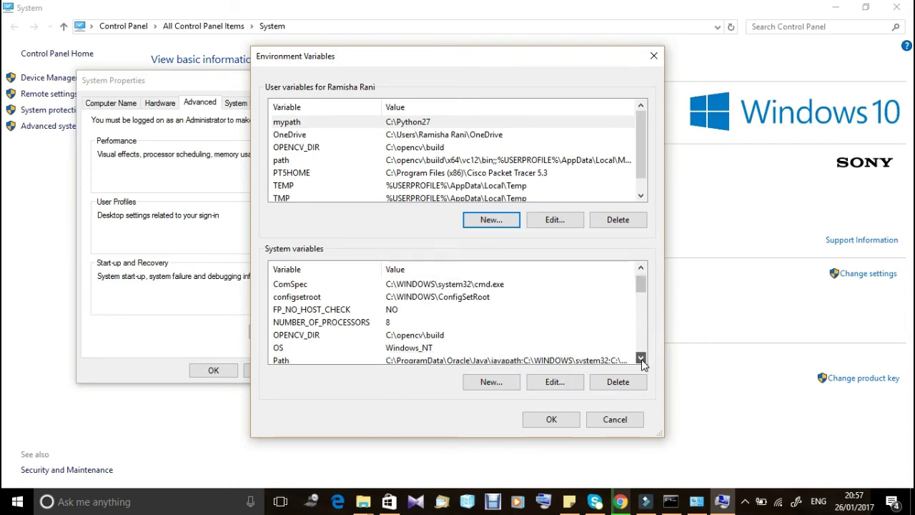
pyautogui.click(640, 358)
pyautogui.click(640, 358)
pyautogui.click(640, 358)
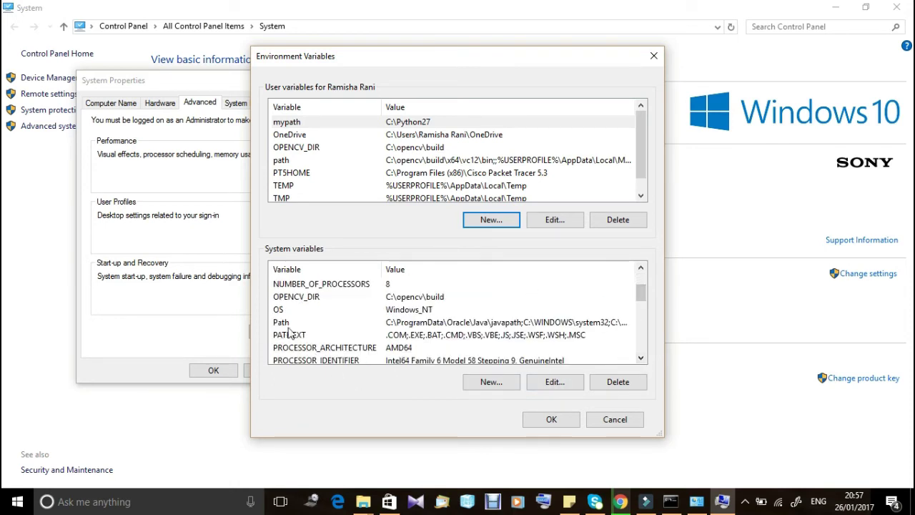
pyautogui.click(500, 326)
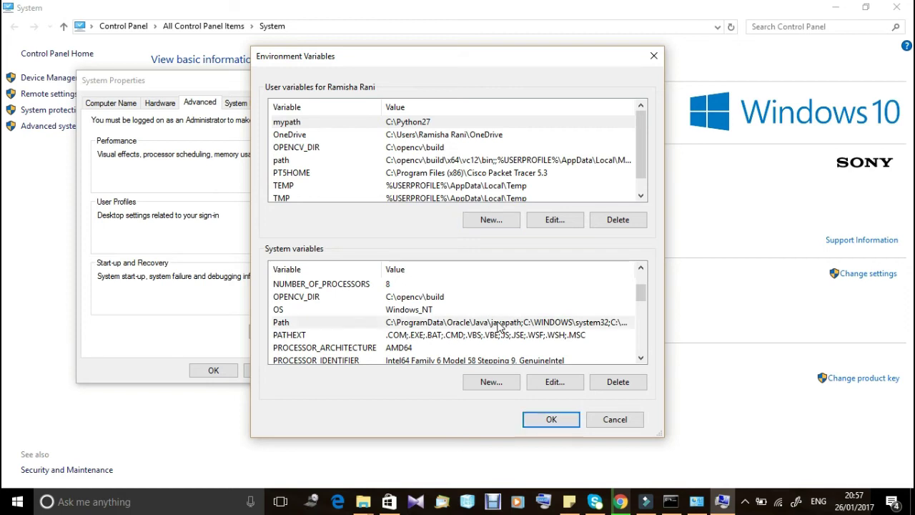
pyautogui.click(554, 381)
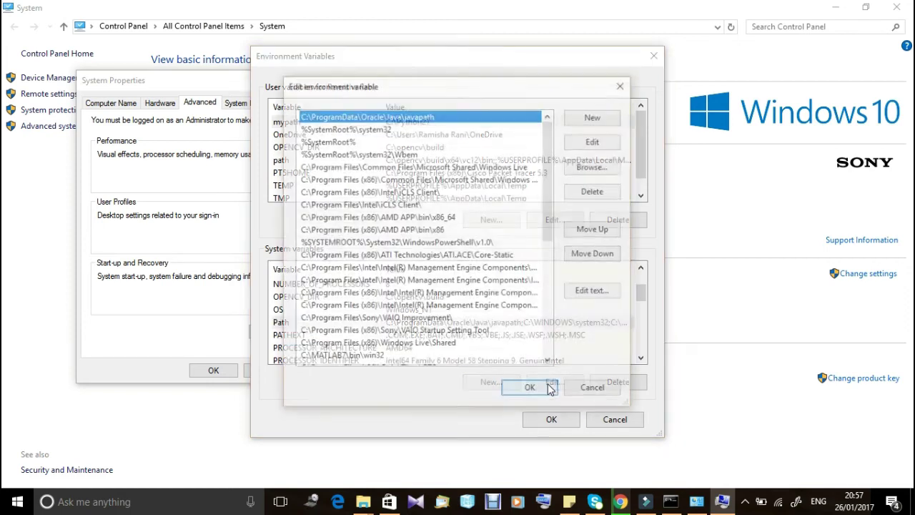
pyautogui.click(549, 362)
pyautogui.click(548, 361)
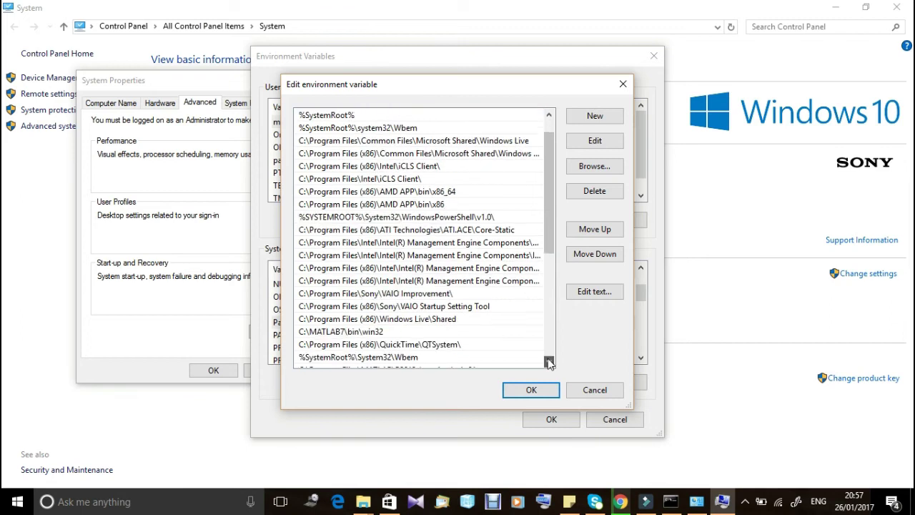
pyautogui.click(549, 362)
pyautogui.click(549, 362)
pyautogui.click(549, 361)
pyautogui.click(549, 362)
pyautogui.click(549, 361)
pyautogui.click(549, 362)
pyautogui.click(549, 362)
pyautogui.click(549, 362)
pyautogui.click(549, 361)
pyautogui.click(549, 362)
pyautogui.click(549, 361)
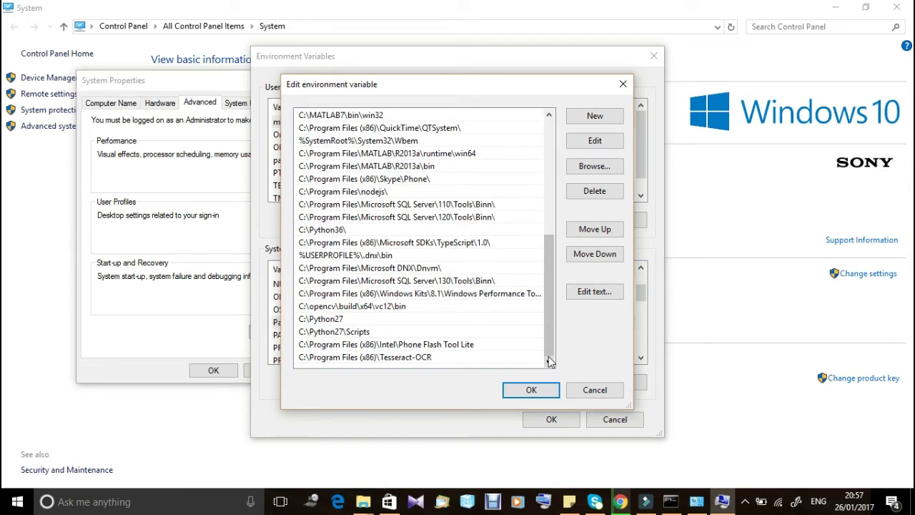
pyautogui.click(595, 117)
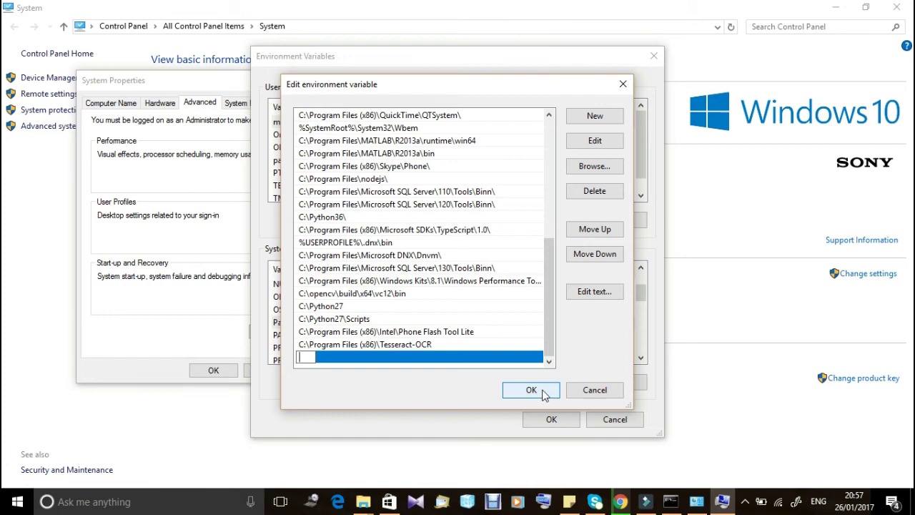
pyautogui.click(596, 392)
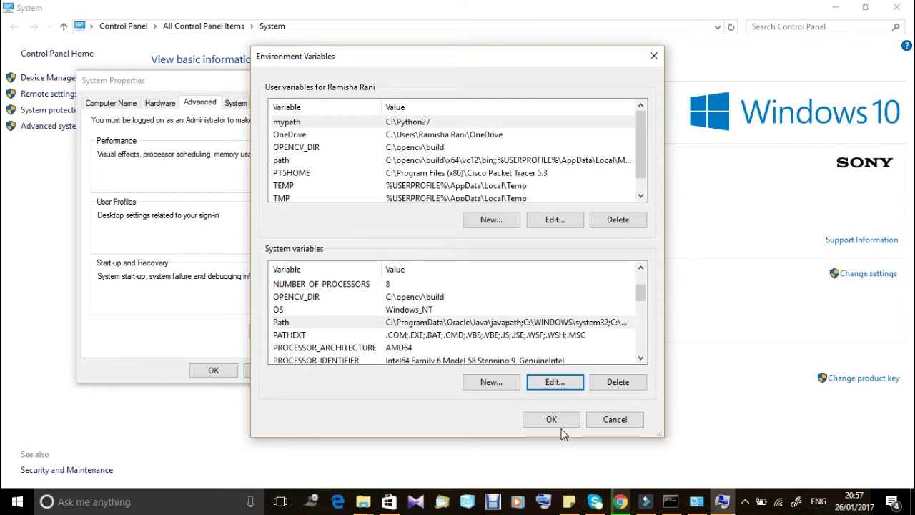
# - Close the Environment Variables, System Properties and System windows without changes and minimise the This PC window
pyautogui.click(595, 419)
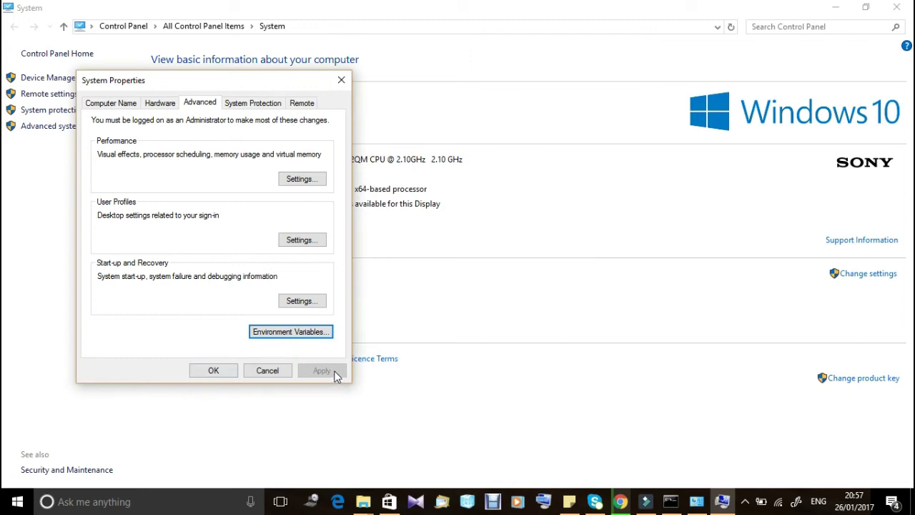
pyautogui.click(226, 371)
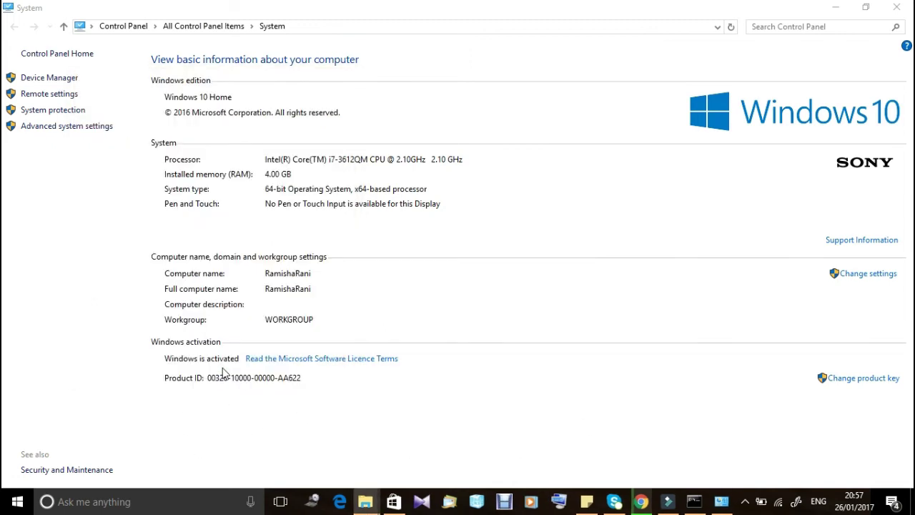
pyautogui.click(894, 10)
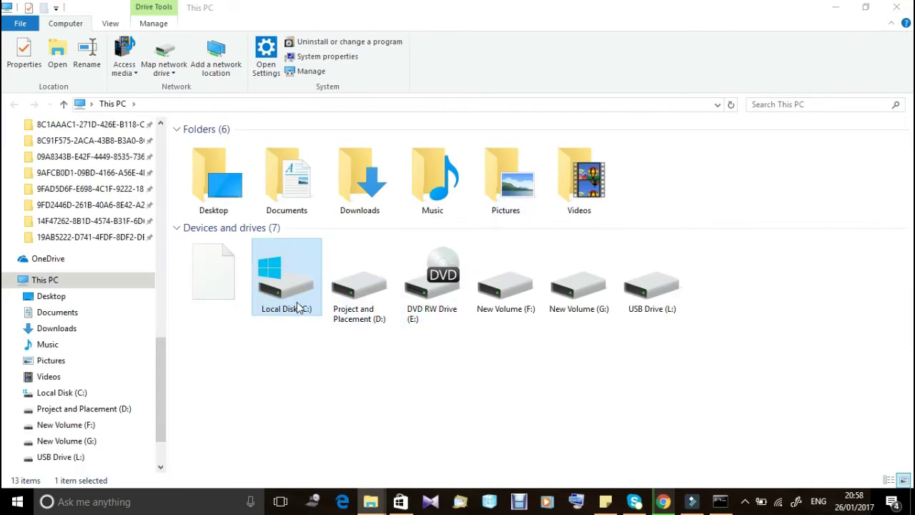
pyautogui.click(836, 7)
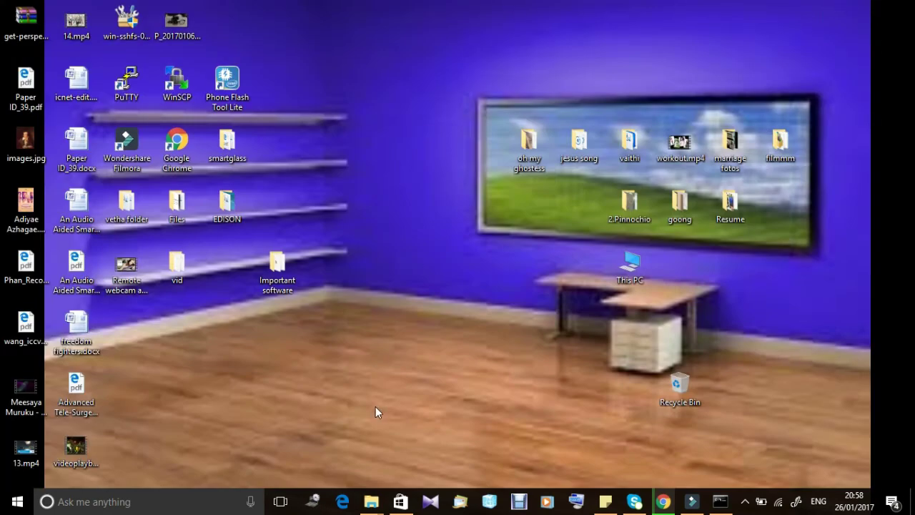
pyautogui.moveTo(378, 501)
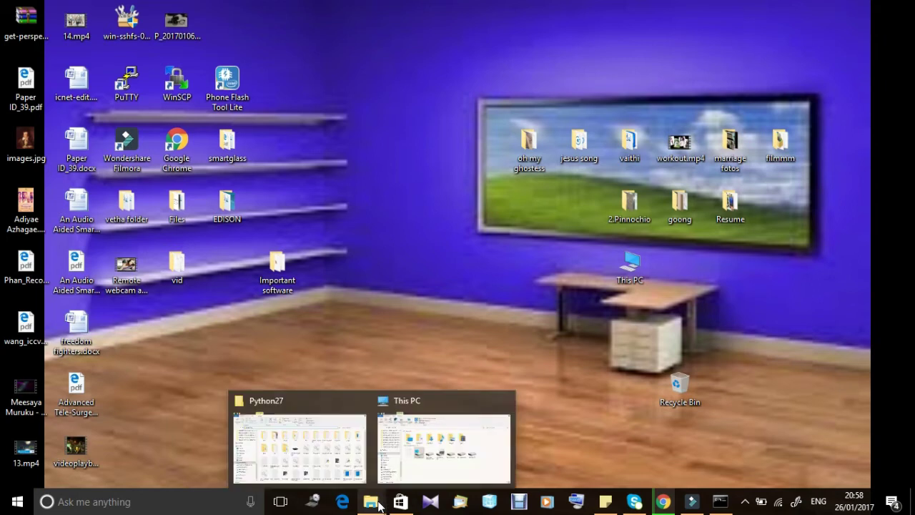
pyautogui.click(398, 336)
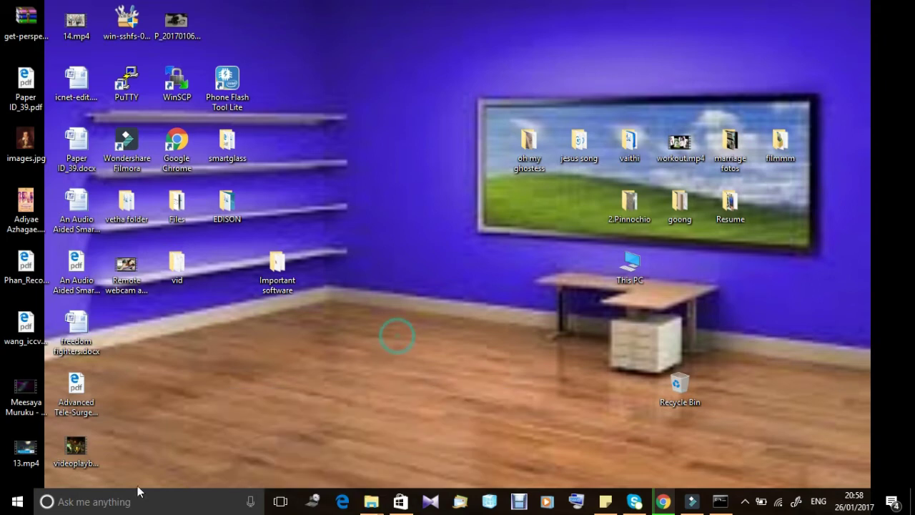
pyautogui.click(132, 499)
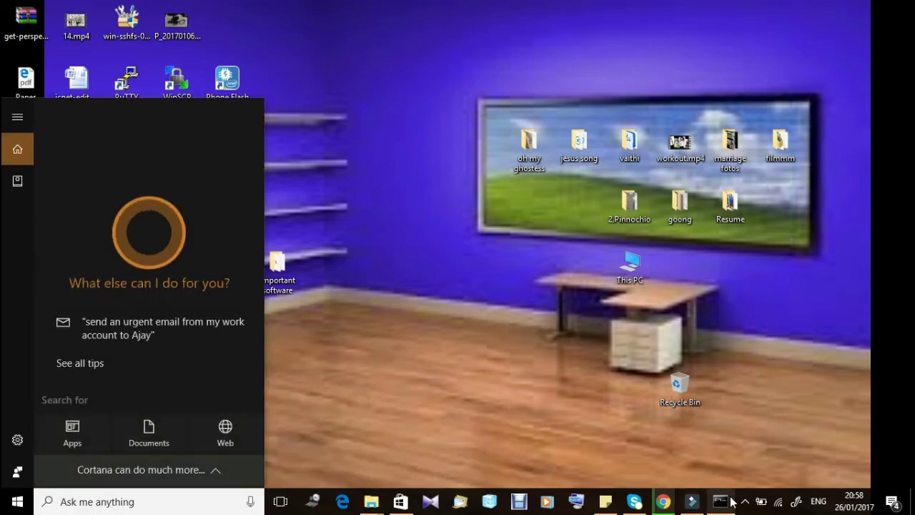
# - Check the output of the numpy installation in the Command Prompt and minimise the window again
pyautogui.click(731, 499)
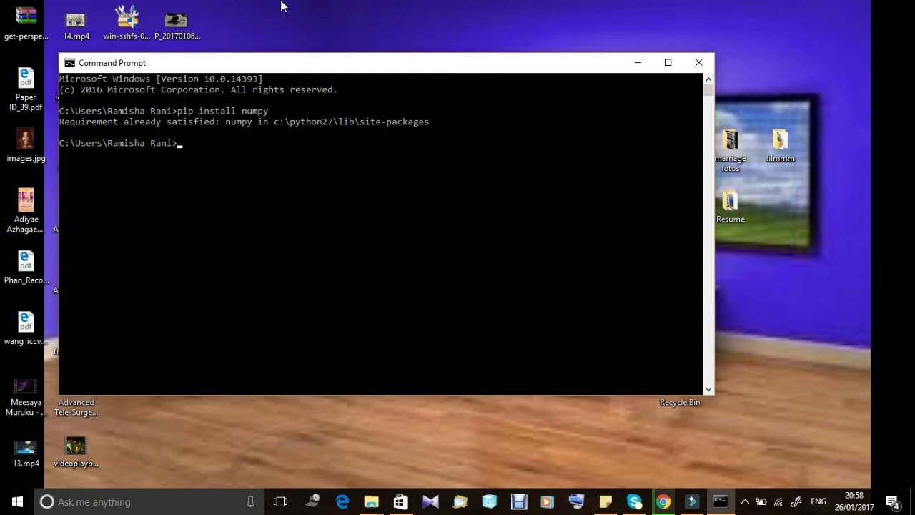
pyautogui.click(637, 62)
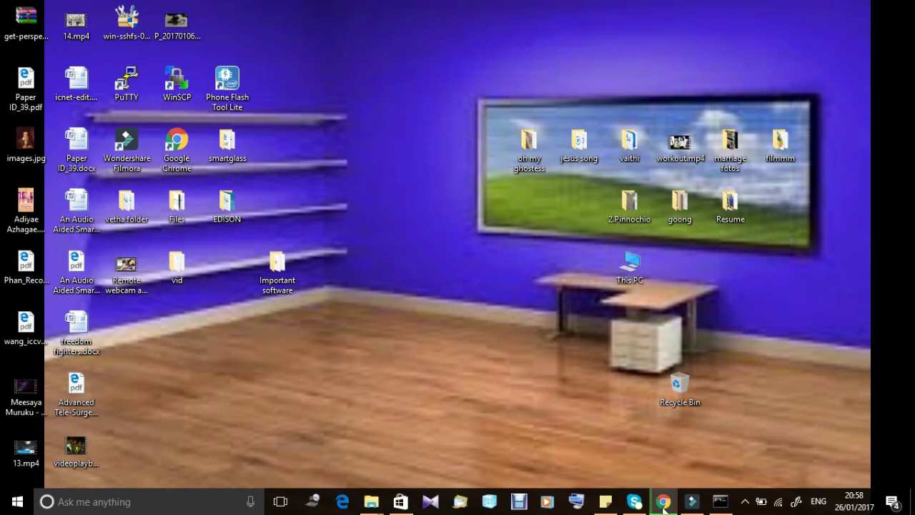
pyautogui.moveTo(374, 506)
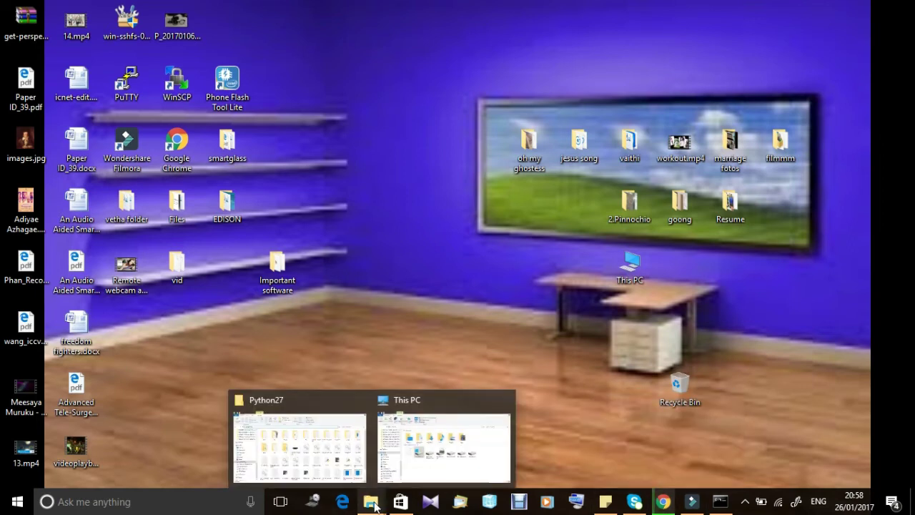
# - Find and launch IDLE (Python GUI) and create a new empty file from the Python 2.7.12 Shell
pyautogui.click(180, 501)
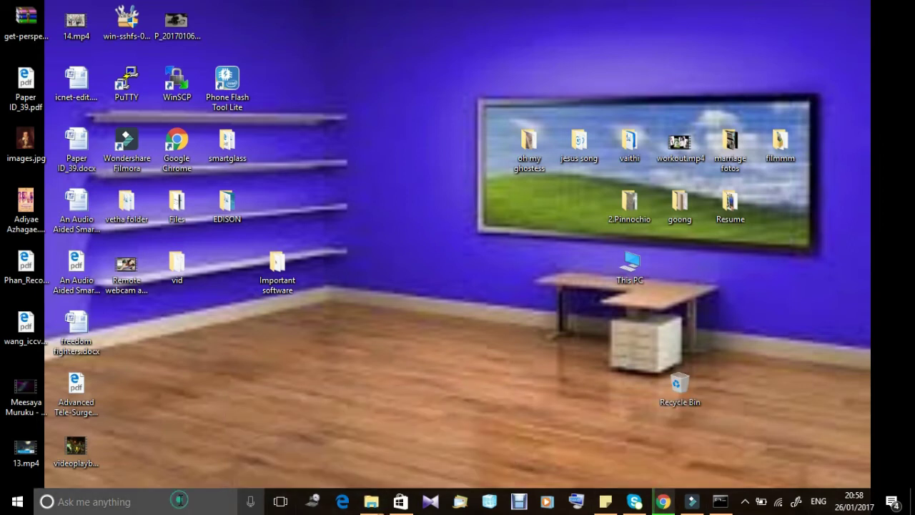
pyautogui.write('python')
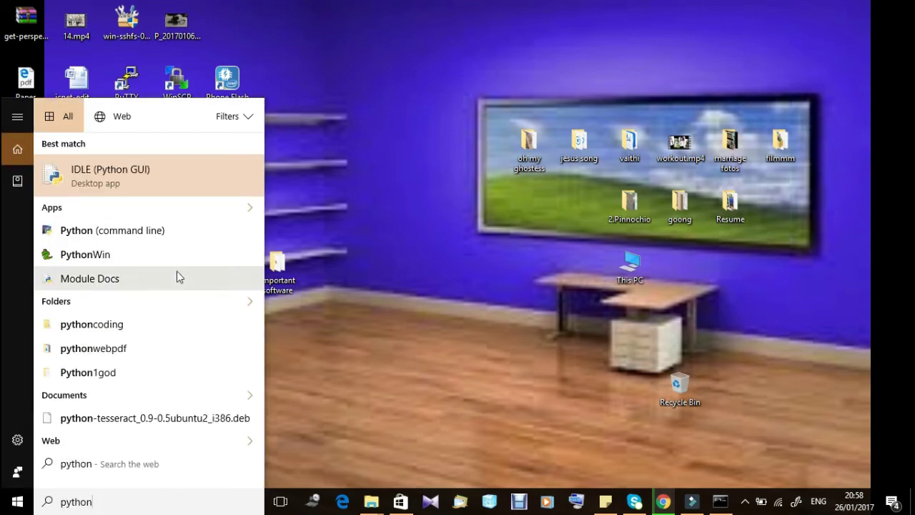
pyautogui.click(130, 182)
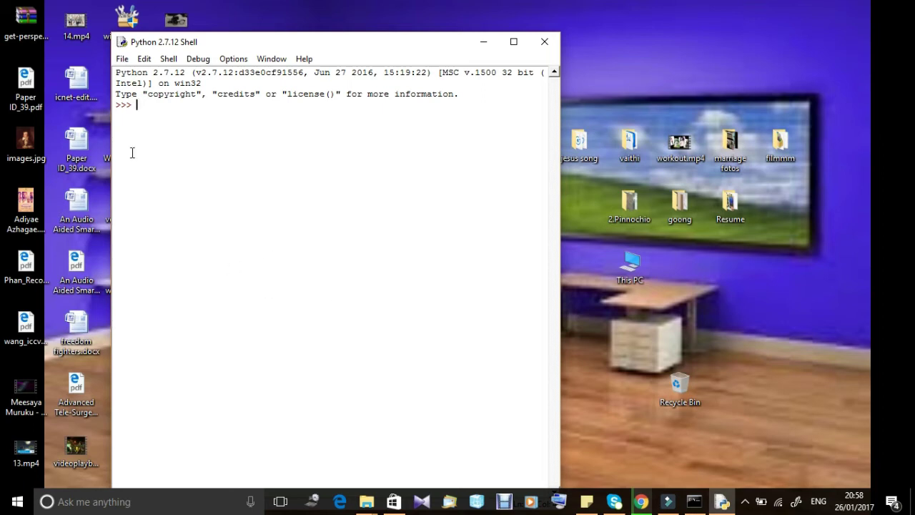
pyautogui.click(122, 60)
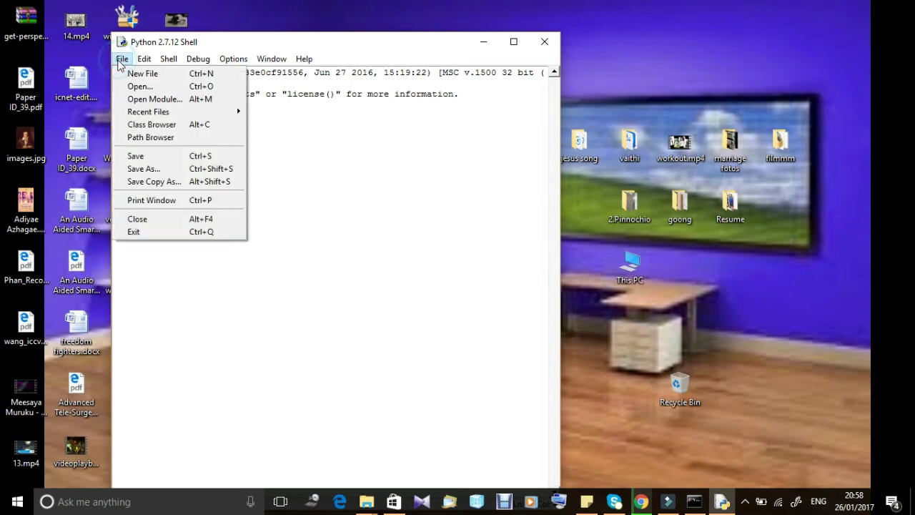
pyautogui.click(132, 74)
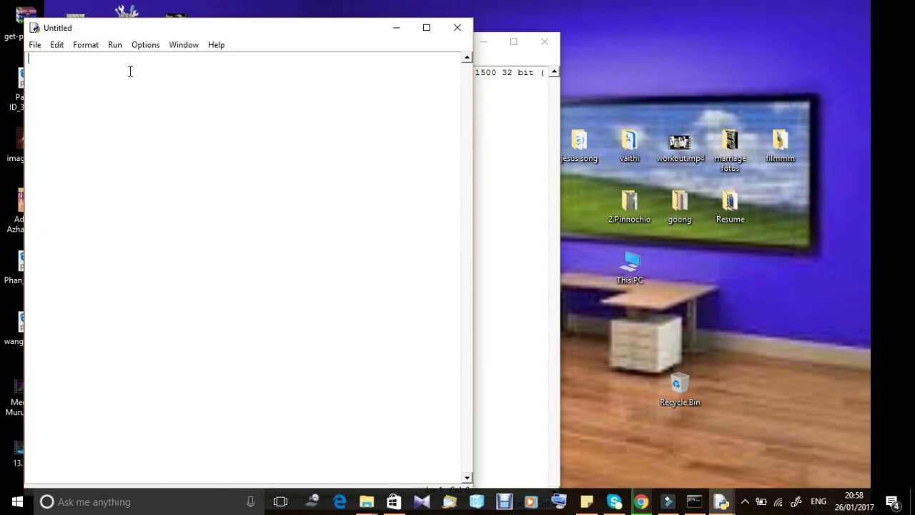
pyautogui.click(54, 63)
pyautogui.click(52, 77)
# - Start saving the untitled file and create a new folder named exmprom inside the Python27 folder
pyautogui.hotkey('ctrl', 's')
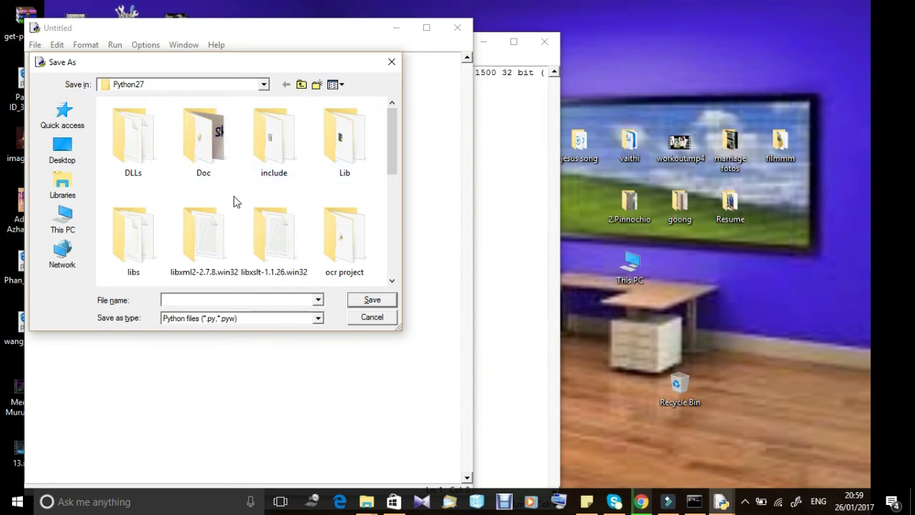
pyautogui.click(366, 194)
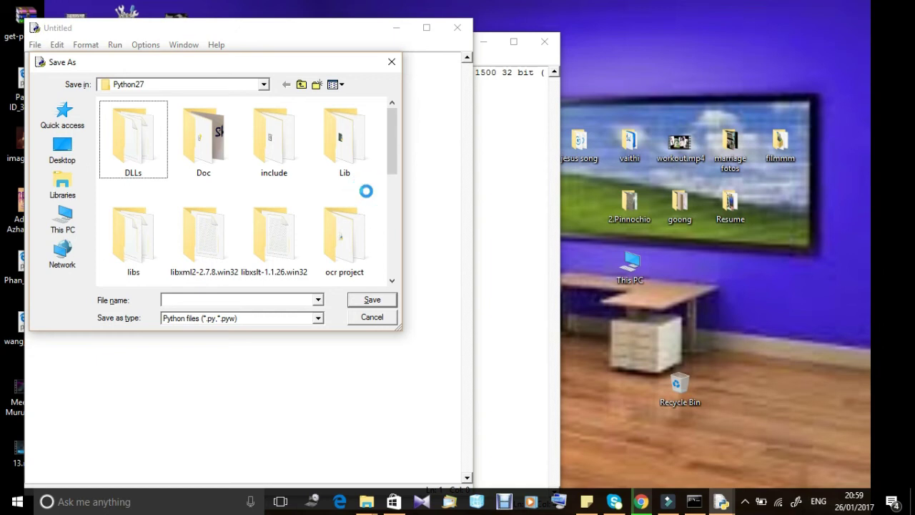
pyautogui.rightClick(367, 195)
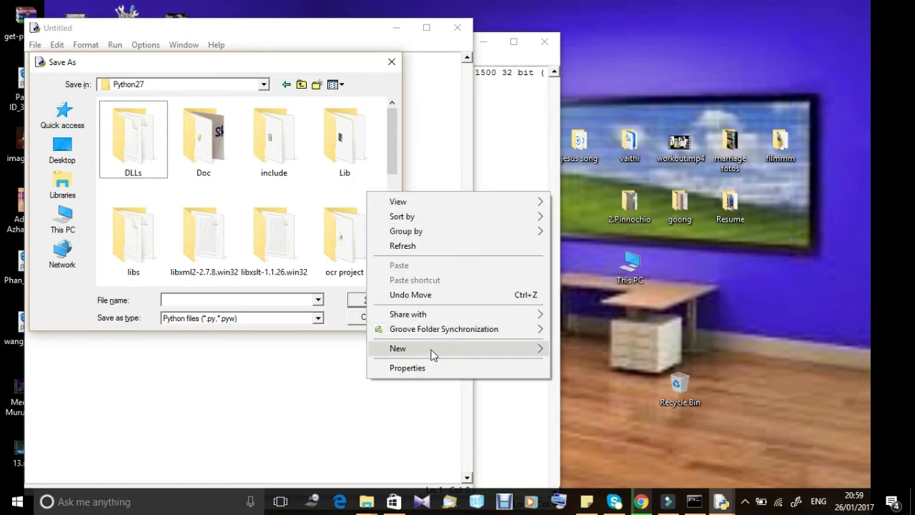
pyautogui.moveTo(495, 345)
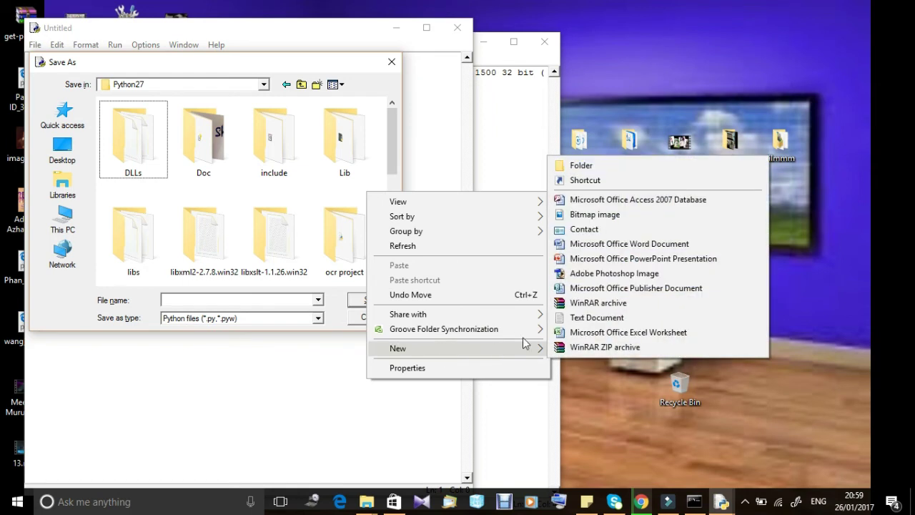
pyautogui.click(584, 166)
pyautogui.press('BackSpace')
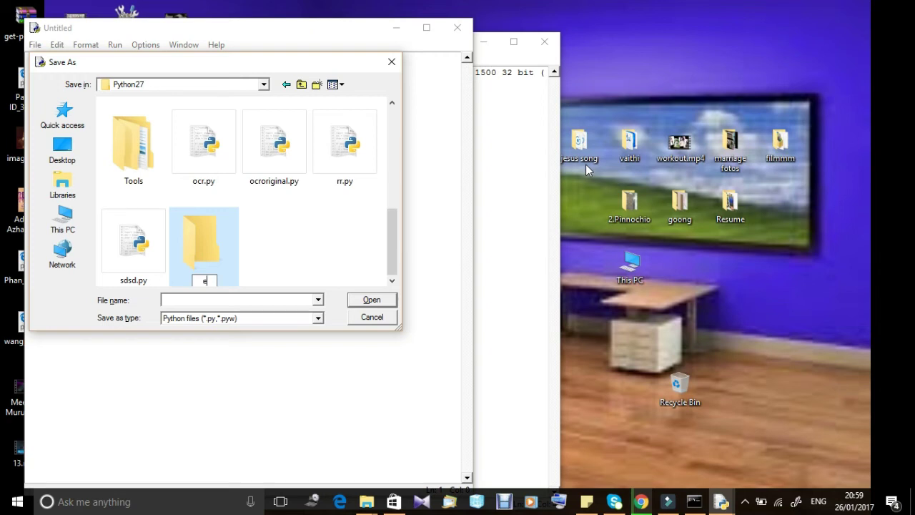
pyautogui.write('exmprom')
pyautogui.press('Return')
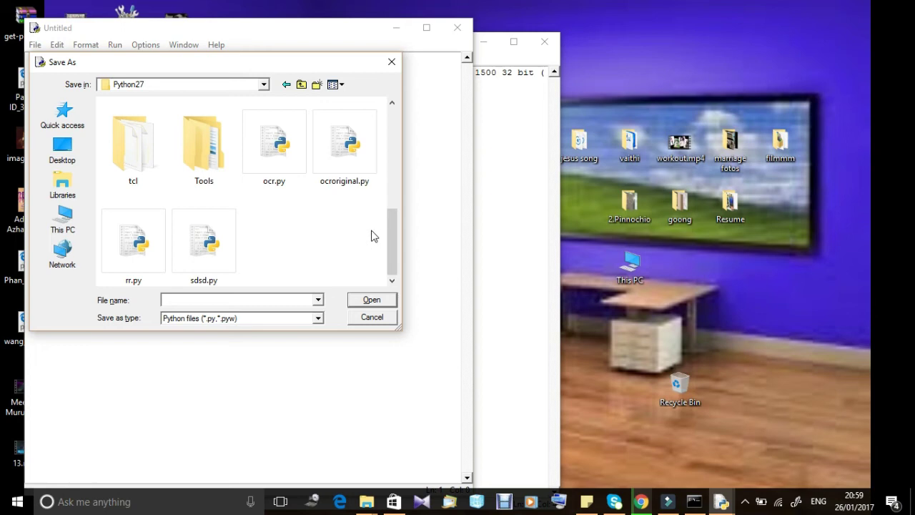
# - Save the file as ex1.py in the new exmprom folder
pyautogui.moveTo(389, 232); pyautogui.dragTo(396, 194)
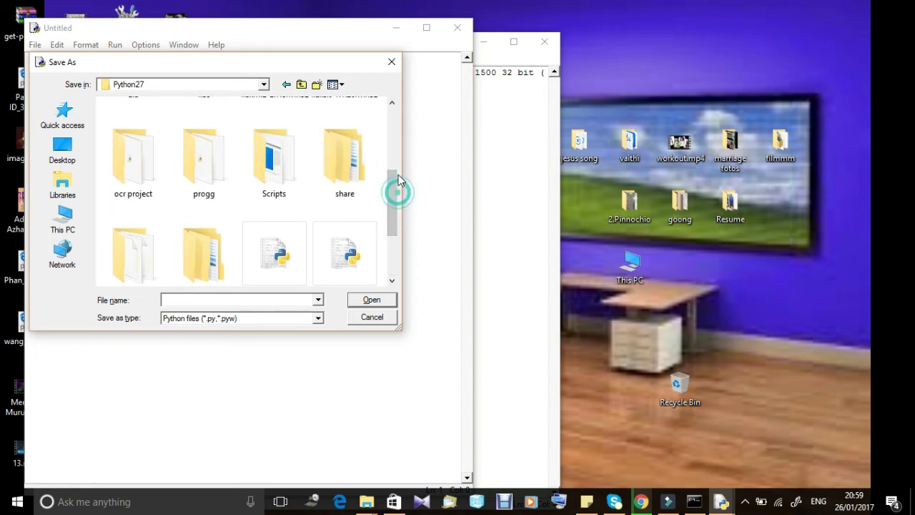
pyautogui.click(392, 105)
pyautogui.click(392, 105)
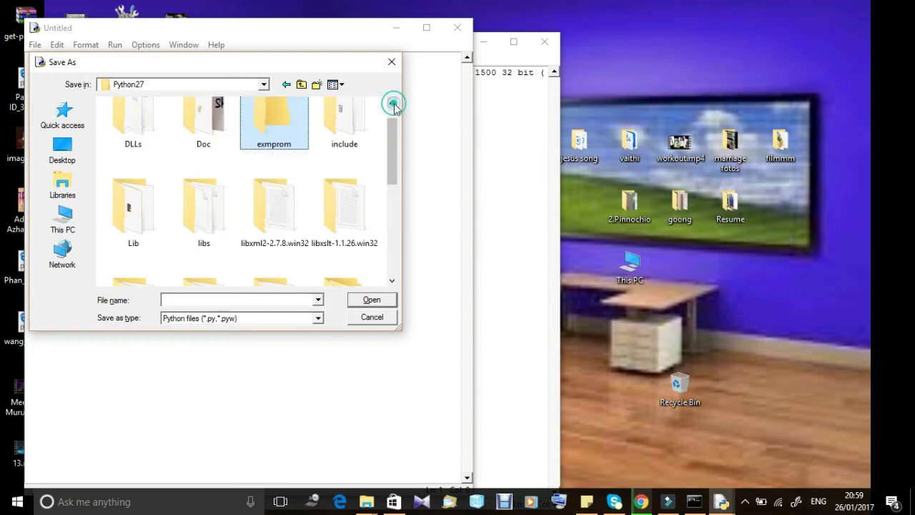
pyautogui.doubleClick(270, 134)
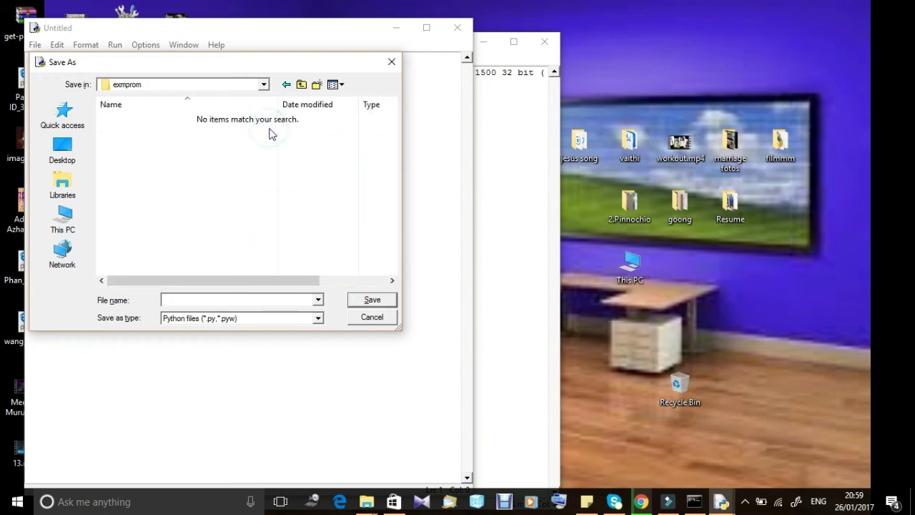
pyautogui.click(190, 299)
pyautogui.write('n')
pyautogui.click(373, 299)
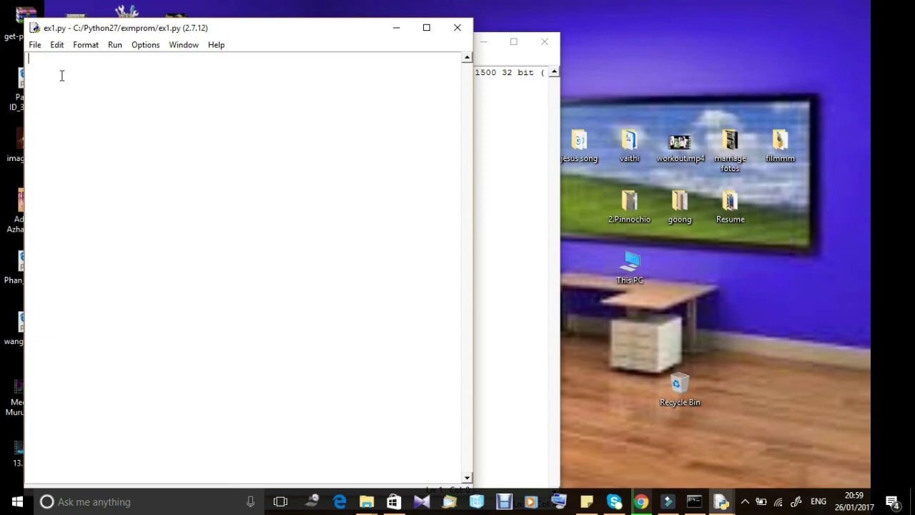
# - Minimise the ex1.py editor and Python Shell, dismiss the low disk space notification, and switch to the Python27 folder window in File Explorer
pyautogui.click(391, 30)
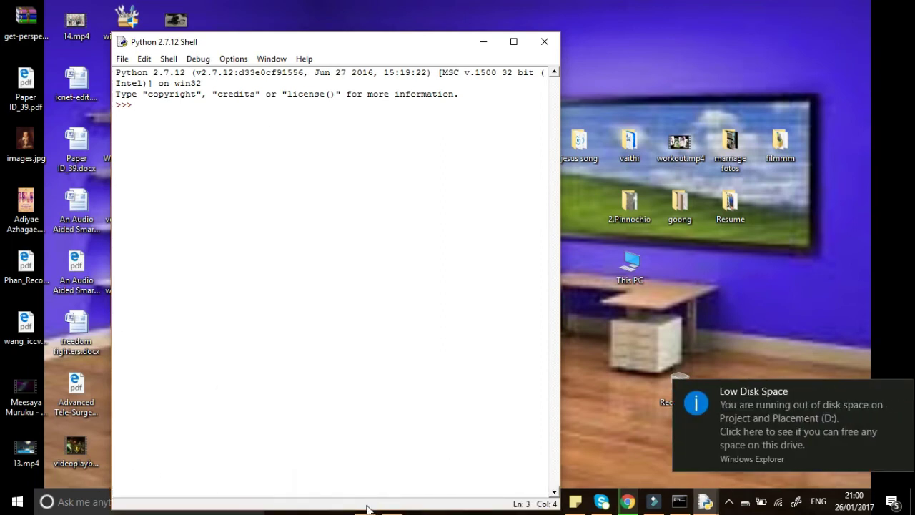
pyautogui.click(569, 361)
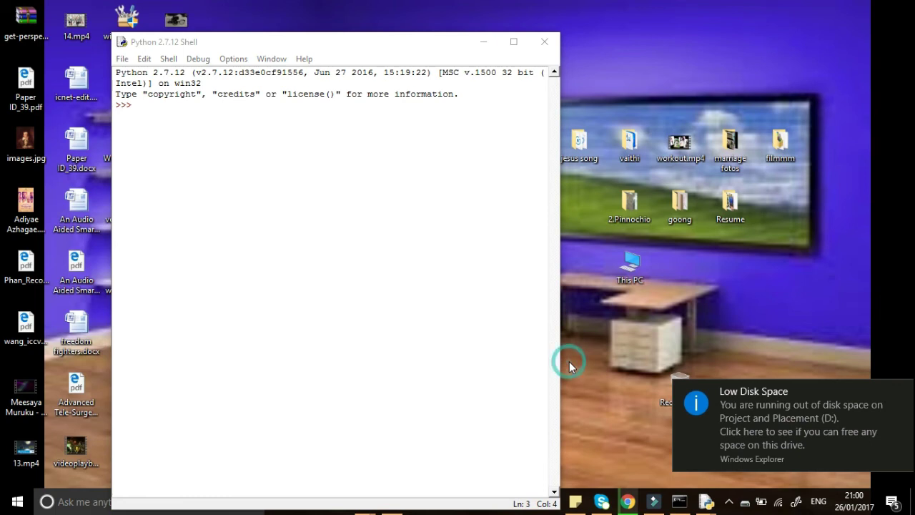
pyautogui.click(901, 393)
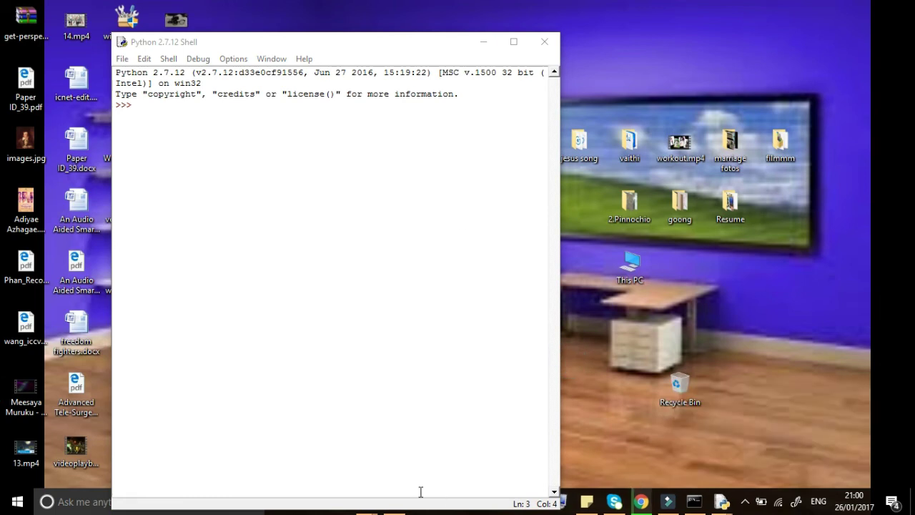
pyautogui.click(480, 42)
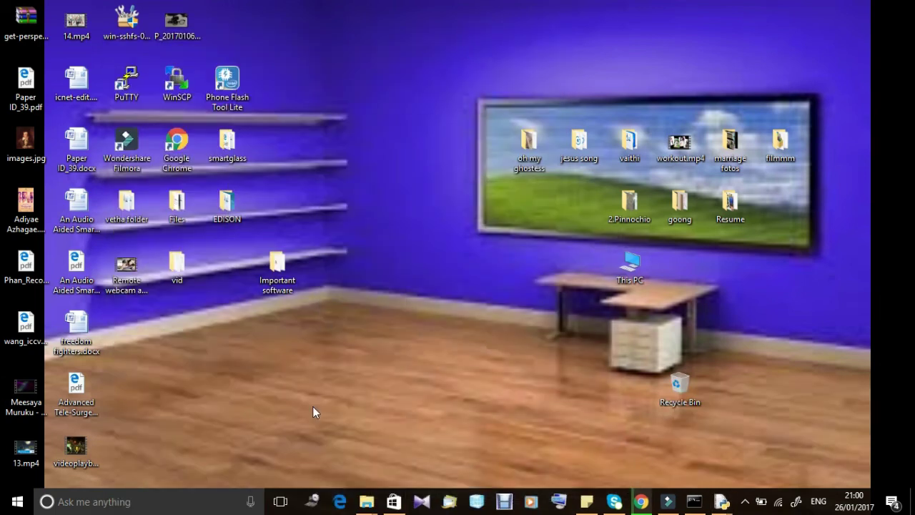
pyautogui.moveTo(365, 501)
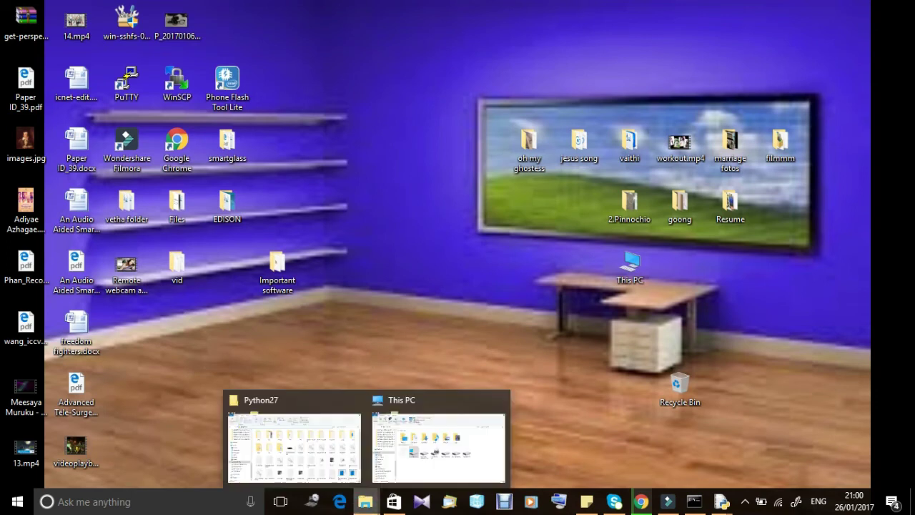
pyautogui.click(310, 408)
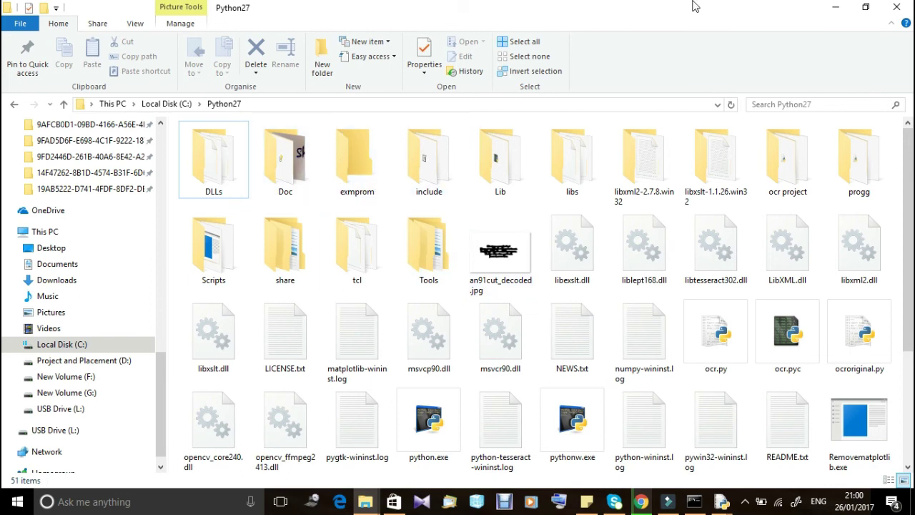
# - Open the Lib folder of Python27, locate its site-packages subfolder and open it
pyautogui.doubleClick(498, 155)
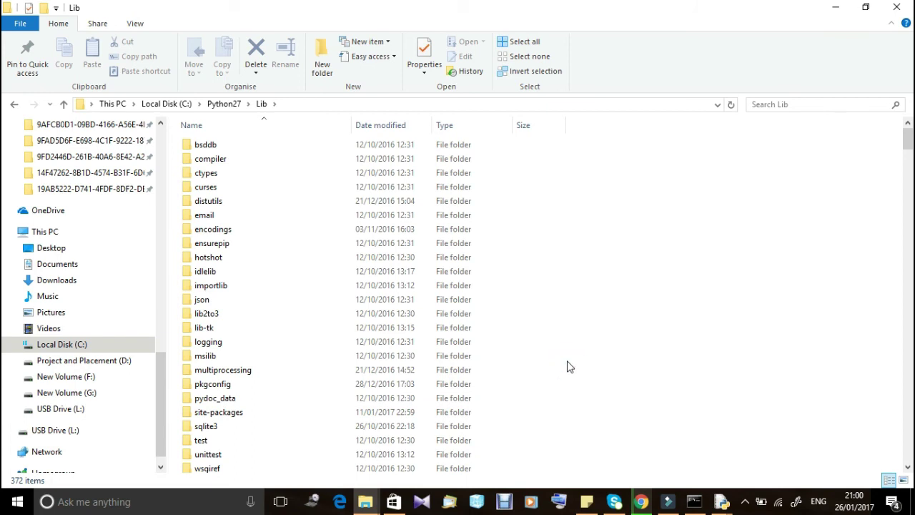
pyautogui.write('culo_s')
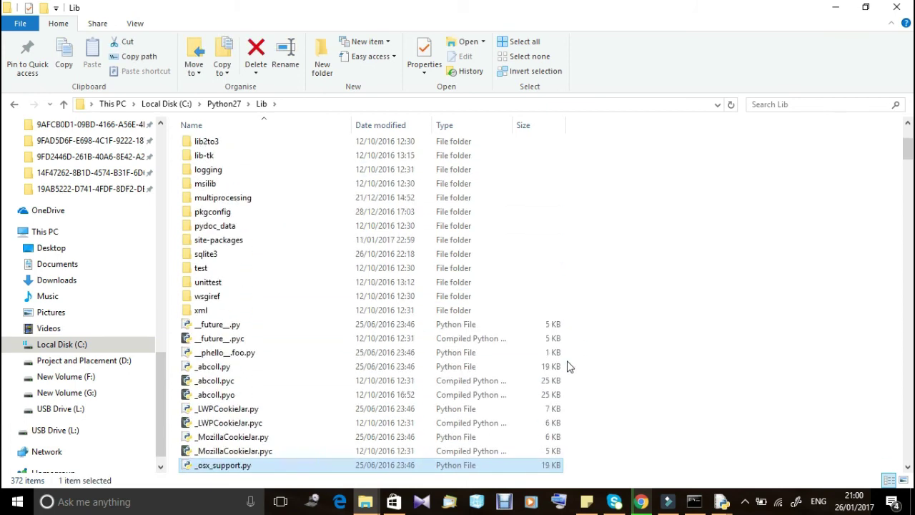
pyautogui.write('_pysqd')
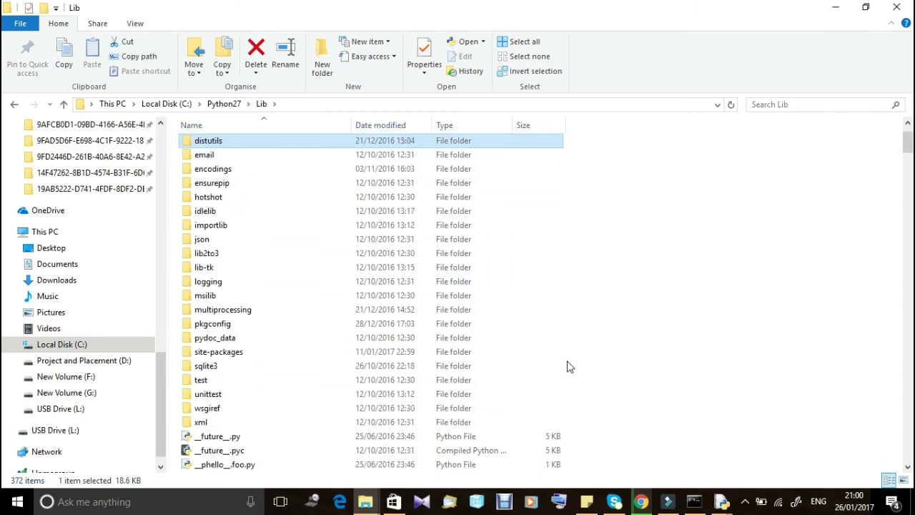
pyautogui.doubleClick(240, 353)
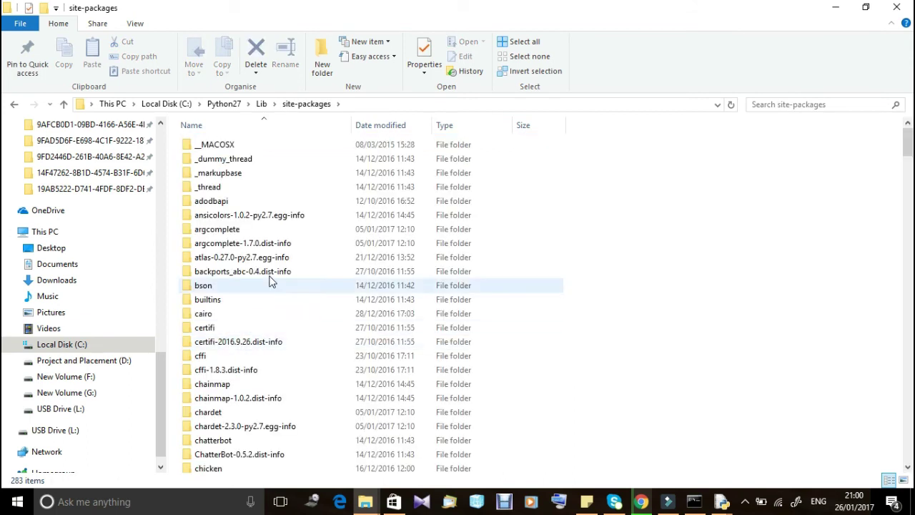
# - Look through the site-packages folder for the installed Python packages such as matplotlib, numpy and opencv_python
pyautogui.write('_darch')
pyautogui.press('Down')
pyautogui.press('Down')
pyautogui.press('Down')
pyautogui.press('Down')
pyautogui.press('Down')
pyautogui.press('Down')
pyautogui.press('Down')
pyautogui.press('Down')
pyautogui.press('Down')
pyautogui.press('Down')
pyautogui.press('Down')
pyautogui.press('Down')
pyautogui.press('Down')
pyautogui.press('Down')
pyautogui.press('Down')
pyautogui.press('Down')
pyautogui.press('Down')
pyautogui.press('Down')
pyautogui.press('Down')
pyautogui.press('Down')
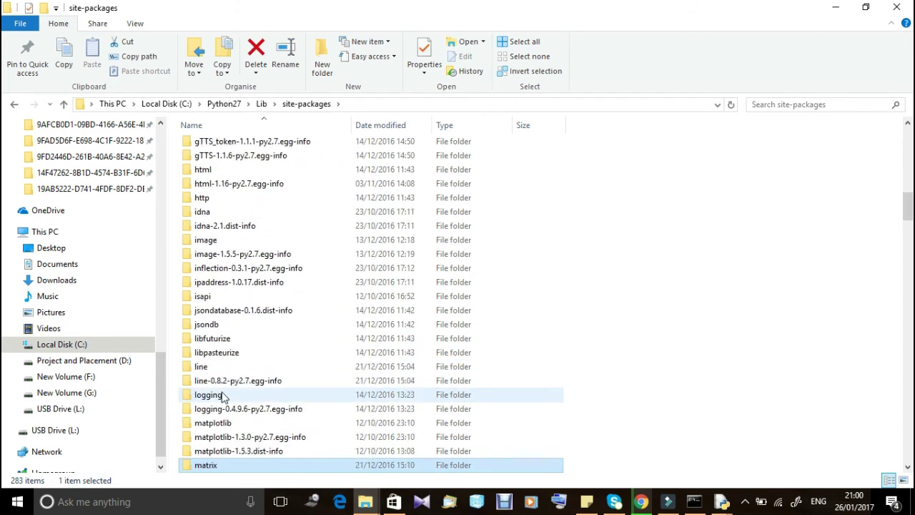
pyautogui.press('Down')
pyautogui.press('Down')
pyautogui.press('Down')
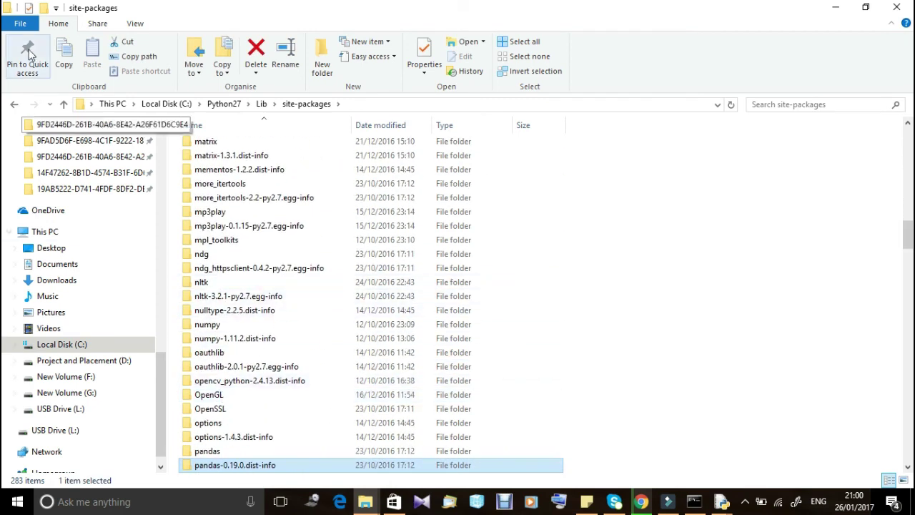
# - Return to the Python27 folder, look into its libs folder, come back and check the details of the include folder
pyautogui.click(12, 105)
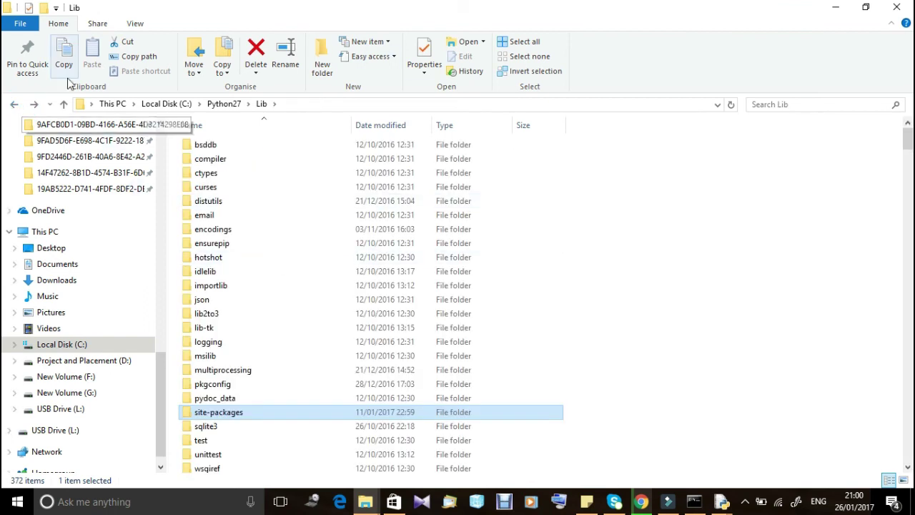
pyautogui.click(14, 105)
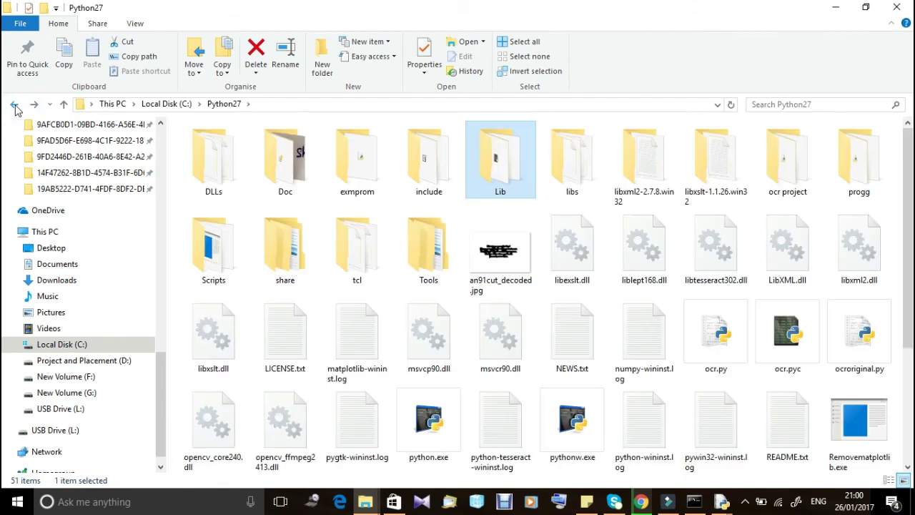
pyautogui.doubleClick(592, 156)
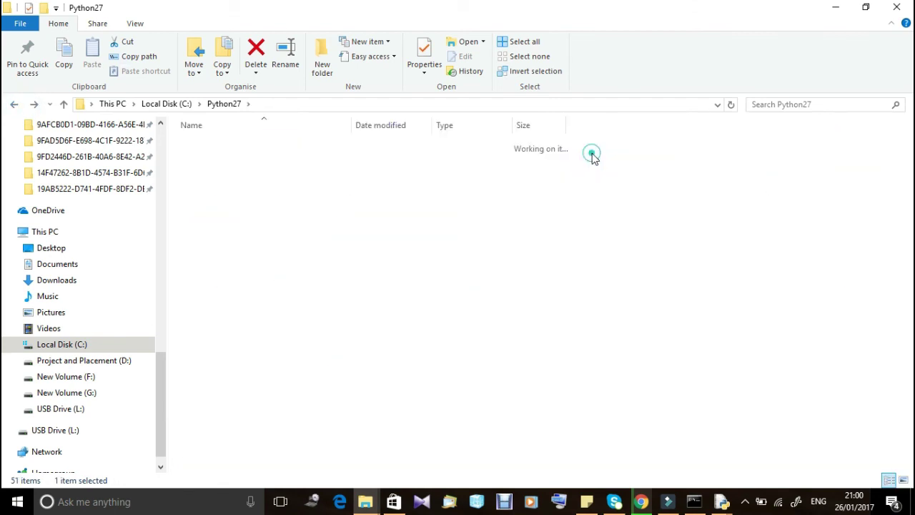
pyautogui.hotkey('alt', 'Left')
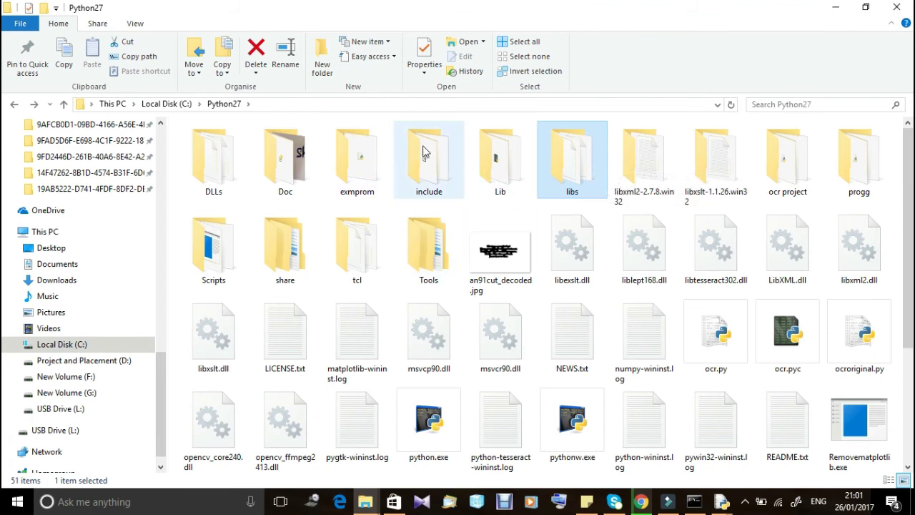
pyautogui.moveTo(426, 156)
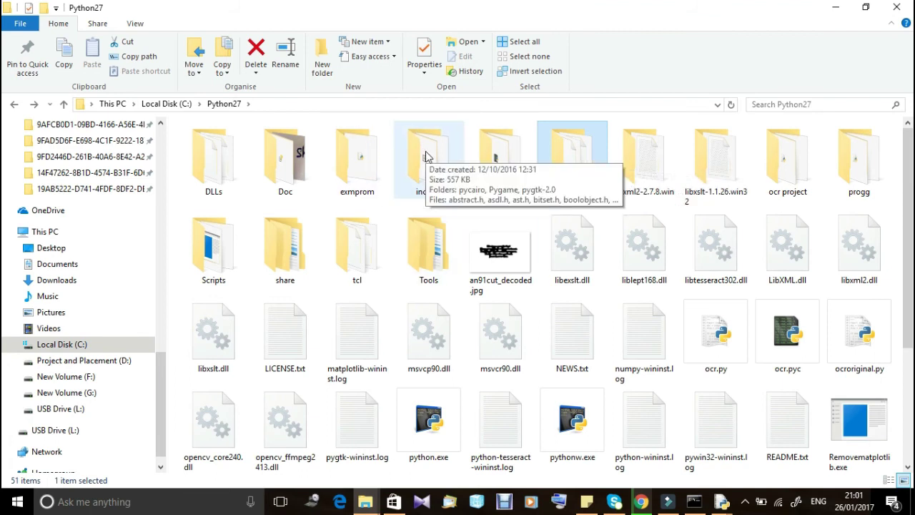
# - Open the Scripts folder of Python27 and look through its files, from the chardetect and pip executables to the end of the list
pyautogui.doubleClick(236, 256)
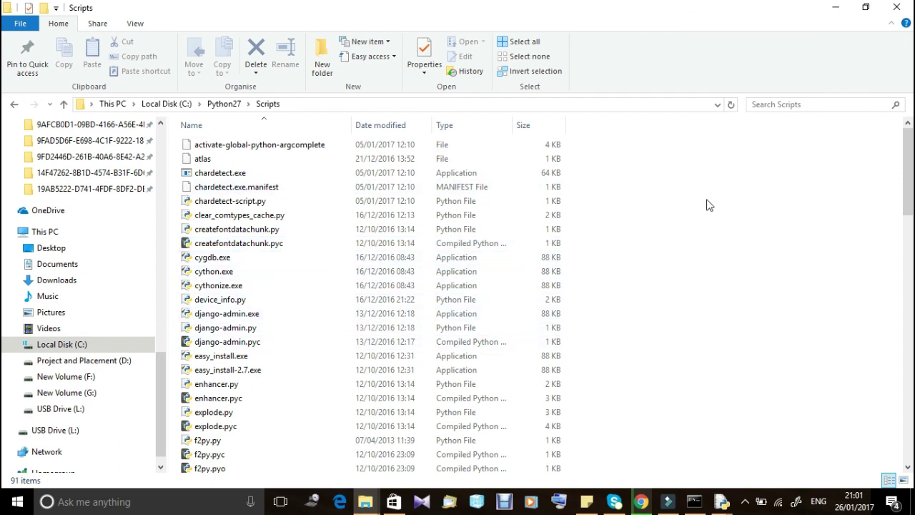
pyautogui.press('a')
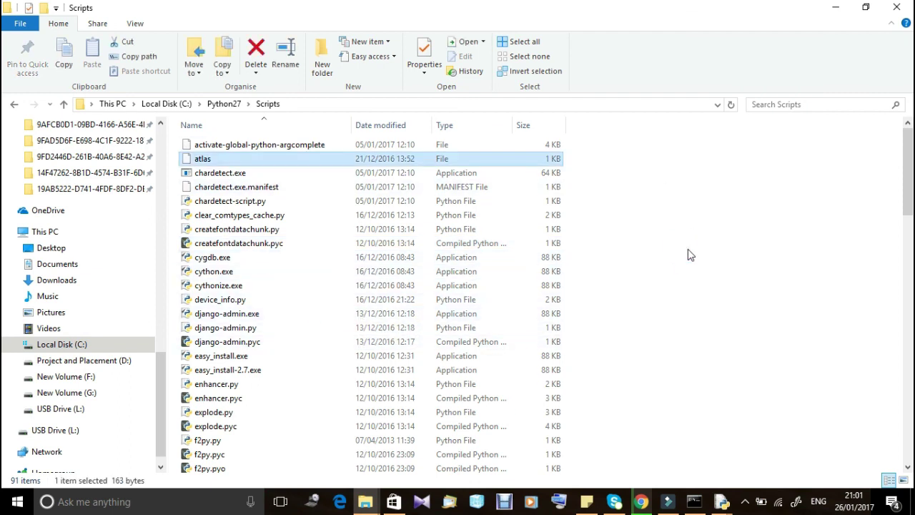
pyautogui.press('c')
pyautogui.press('e')
pyautogui.press('p')
pyautogui.press('i')
pyautogui.press('Down')
pyautogui.press('Down')
pyautogui.press('Down')
pyautogui.press('Down')
pyautogui.press('Down')
pyautogui.press('Down')
pyautogui.press('Down')
pyautogui.press('Down')
pyautogui.press('Down')
pyautogui.press('Down')
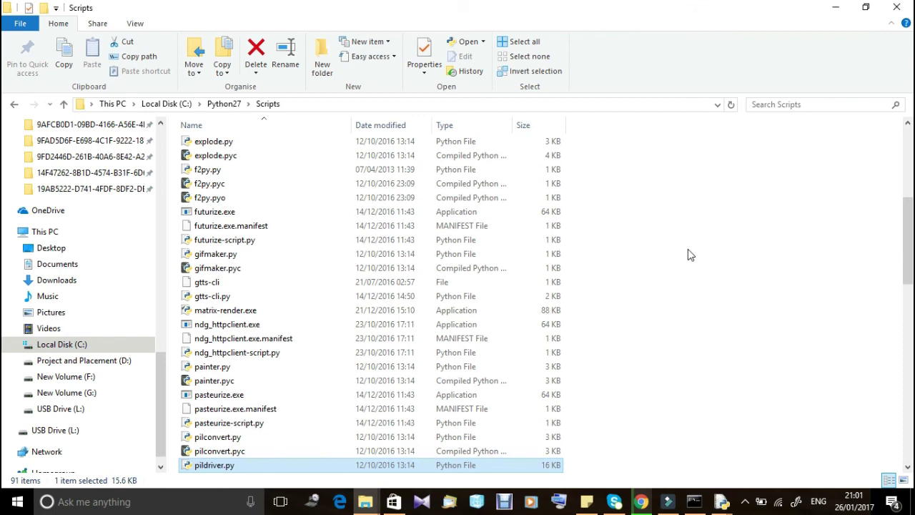
pyautogui.press('Down')
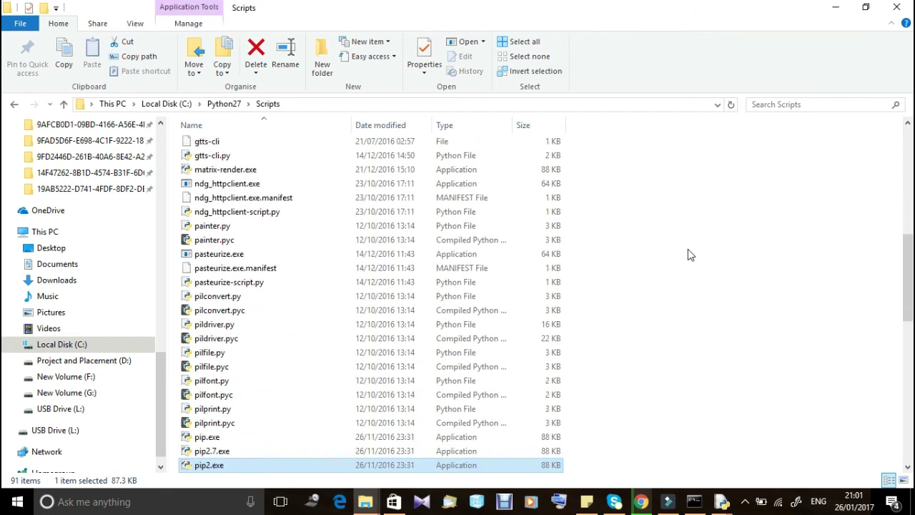
pyautogui.press('Down')
pyautogui.press('Down')
pyautogui.press('Down')
pyautogui.press('Down')
pyautogui.press('Down')
pyautogui.press('Down')
pyautogui.press('Down')
pyautogui.press('Down')
pyautogui.press('Down')
pyautogui.press('Down')
pyautogui.press('Down')
pyautogui.press('Down')
pyautogui.press('Down')
pyautogui.press('Down')
pyautogui.press('Down')
pyautogui.press('Down')
pyautogui.press('Down')
pyautogui.press('Down')
pyautogui.press('Down')
pyautogui.press('Down')
pyautogui.press('Down')
pyautogui.press('Down')
pyautogui.press('Down')
pyautogui.press('Down')
pyautogui.press('Down')
pyautogui.press('Down')
pyautogui.press('Down')
pyautogui.press('Down')
pyautogui.press('Down')
pyautogui.press('Down')
pyautogui.press('Down')
pyautogui.press('Down')
pyautogui.press('Down')
pyautogui.press('Down')
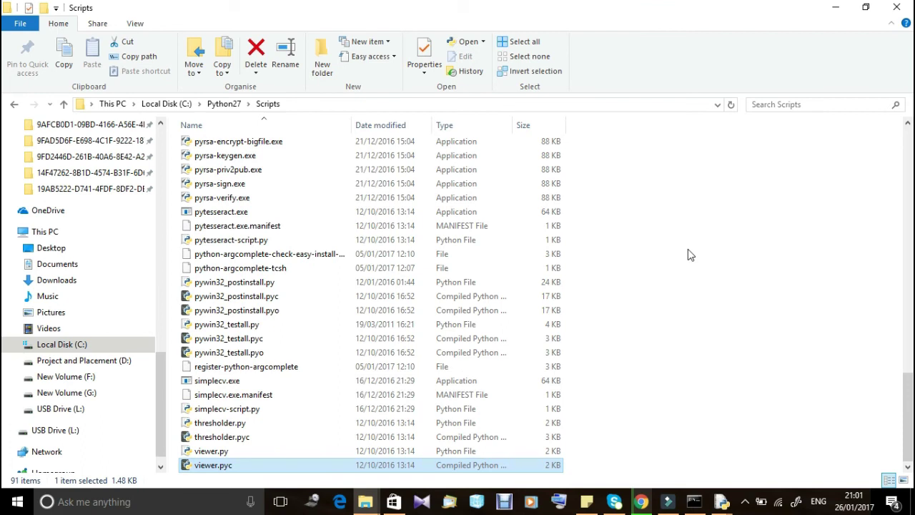
# - Return to the Python27 folder and look through its files down to the end of the listing and back
pyautogui.click(15, 105)
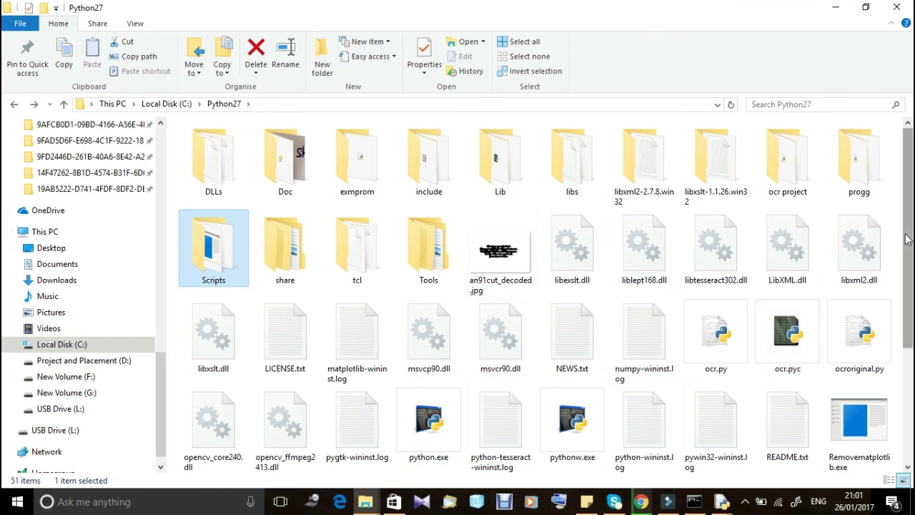
pyautogui.moveTo(910, 243); pyautogui.dragTo(902, 367)
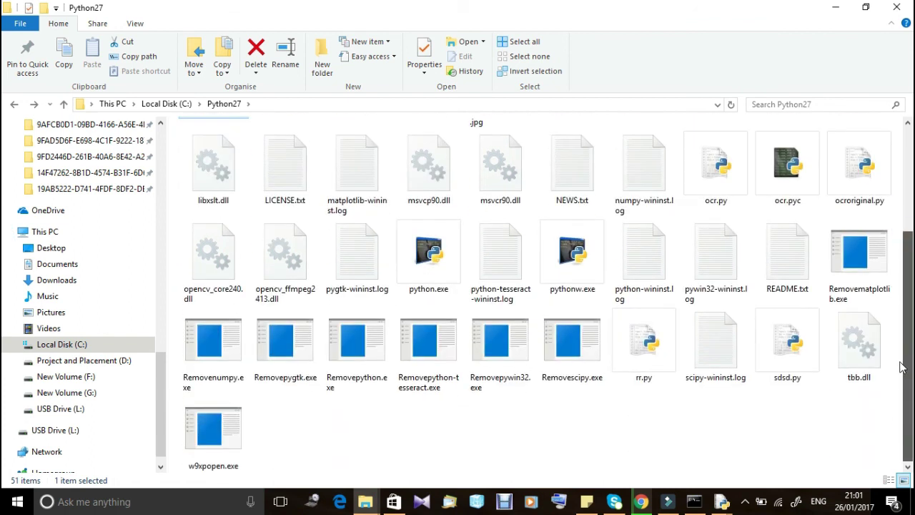
pyautogui.click(895, 351)
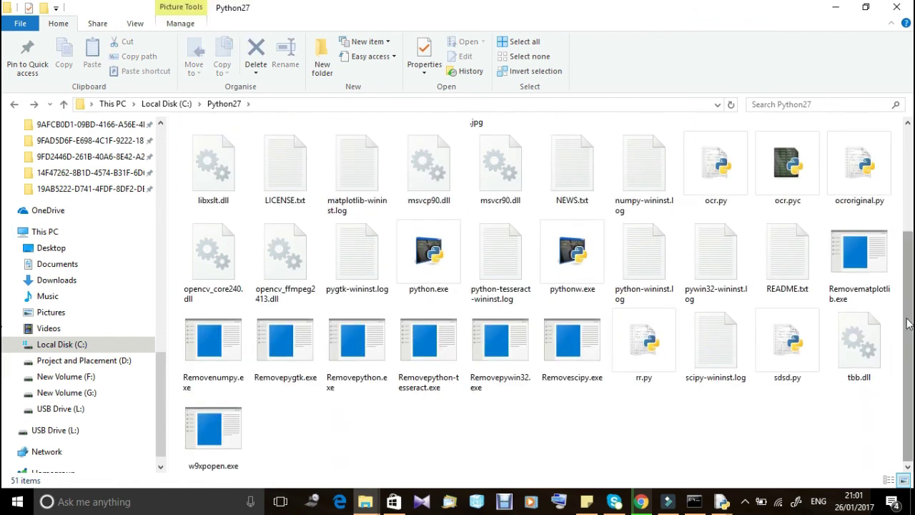
pyautogui.scroll(3, 3, 314)
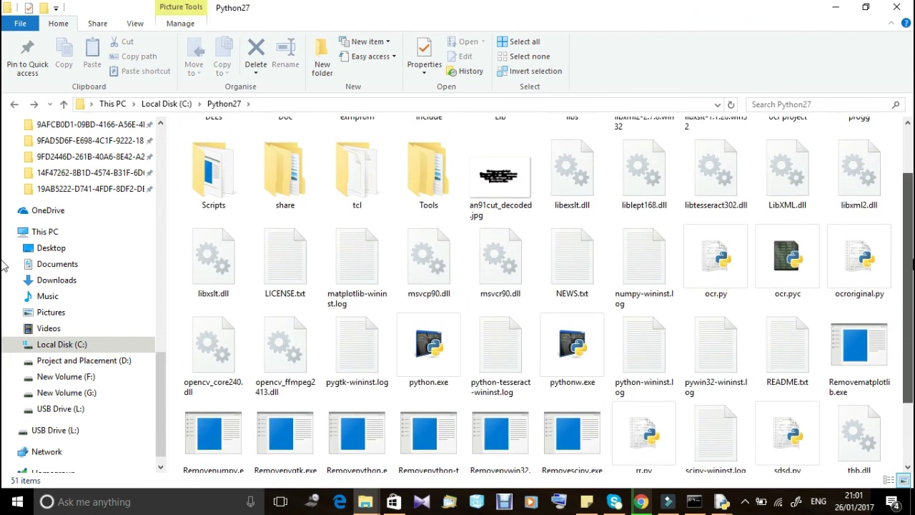
pyautogui.scroll(1, 3, 240)
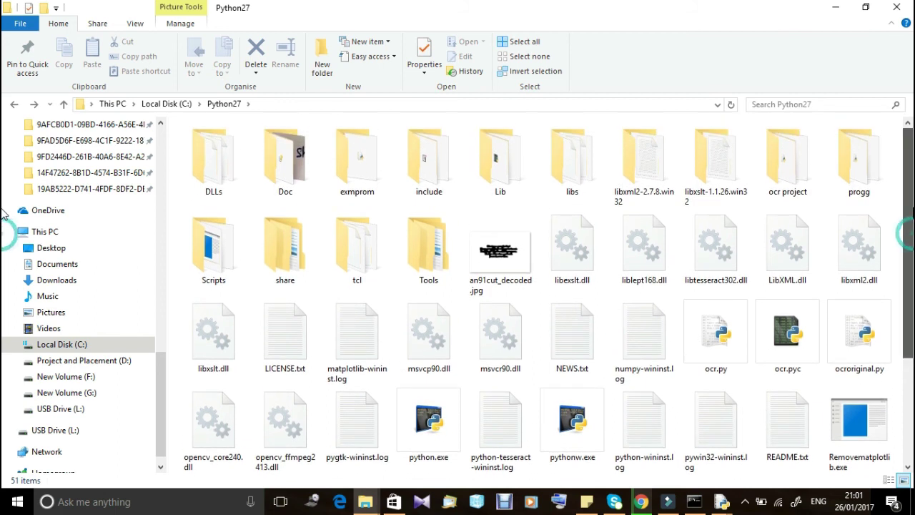
# - Look into the ocr project folder, return to Python27, and view the progg folder and its pic subfolder
pyautogui.doubleClick(781, 151)
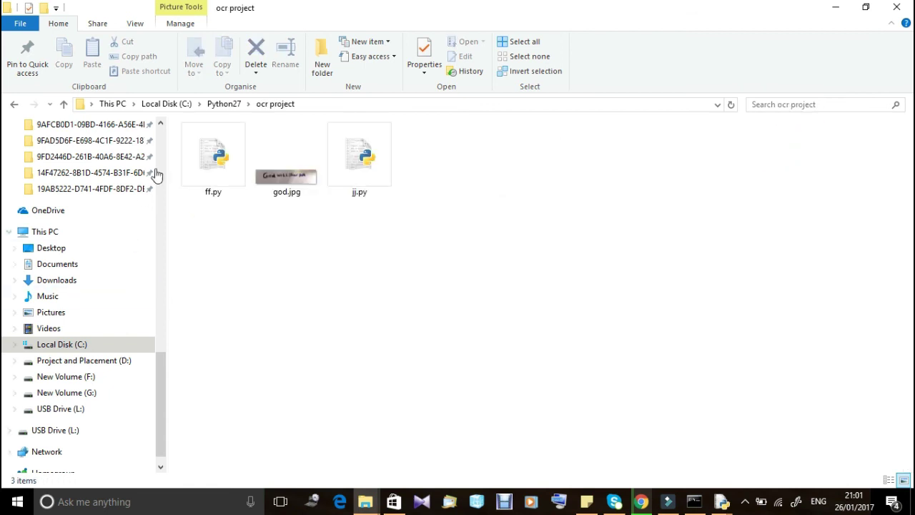
pyautogui.click(13, 104)
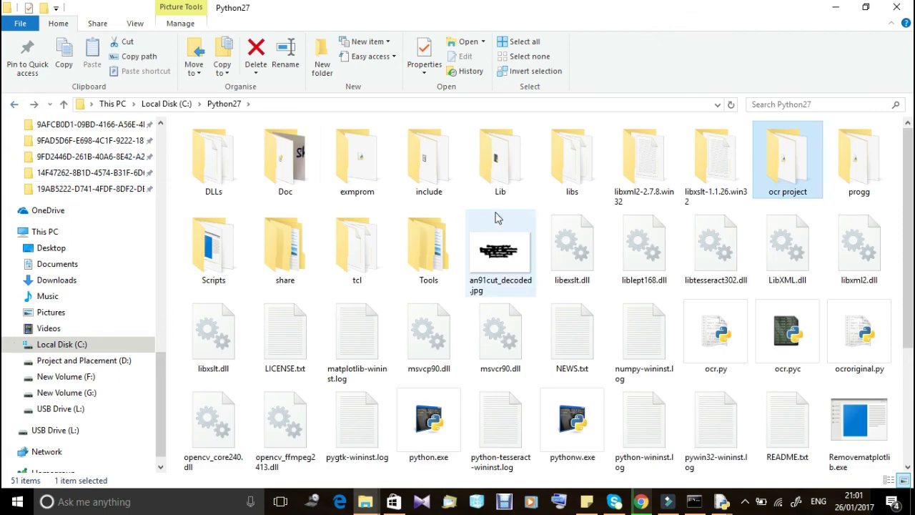
pyautogui.doubleClick(869, 171)
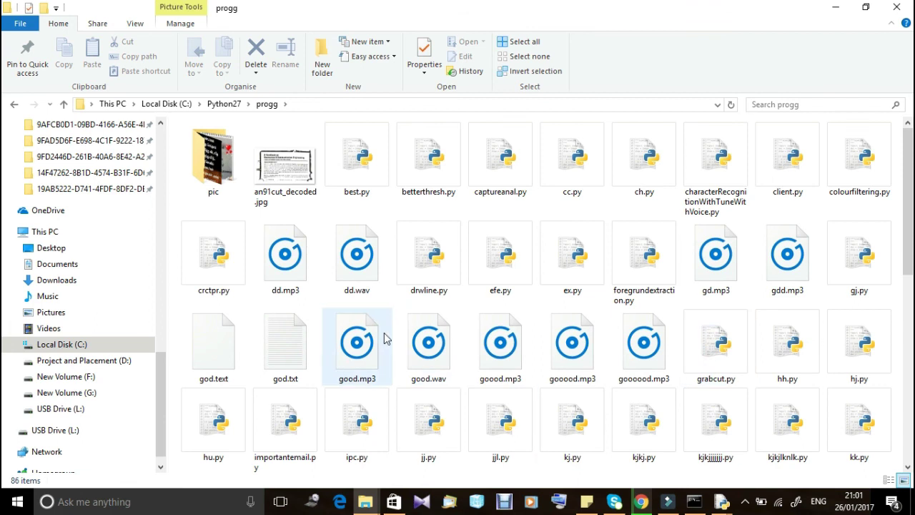
pyautogui.doubleClick(217, 172)
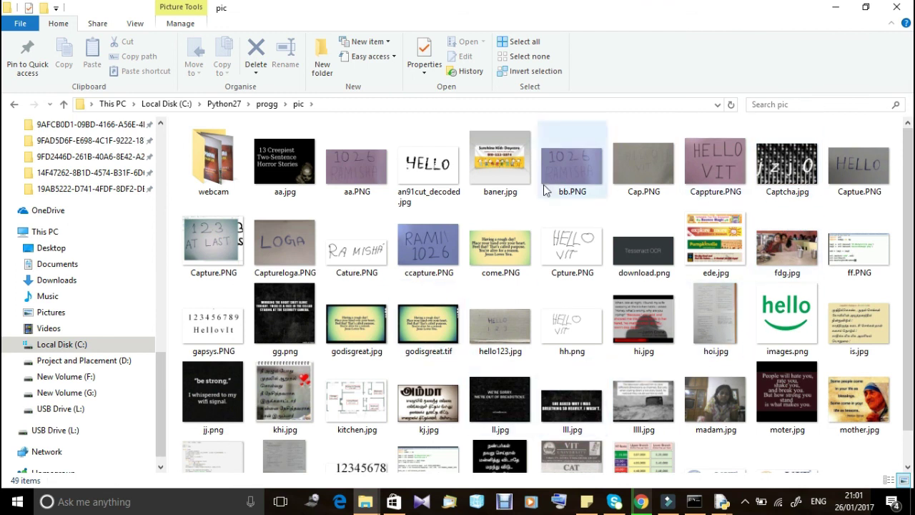
# - Go back from the pic folder to Local Disk (C:) and close the File Explorer window
pyautogui.click(14, 105)
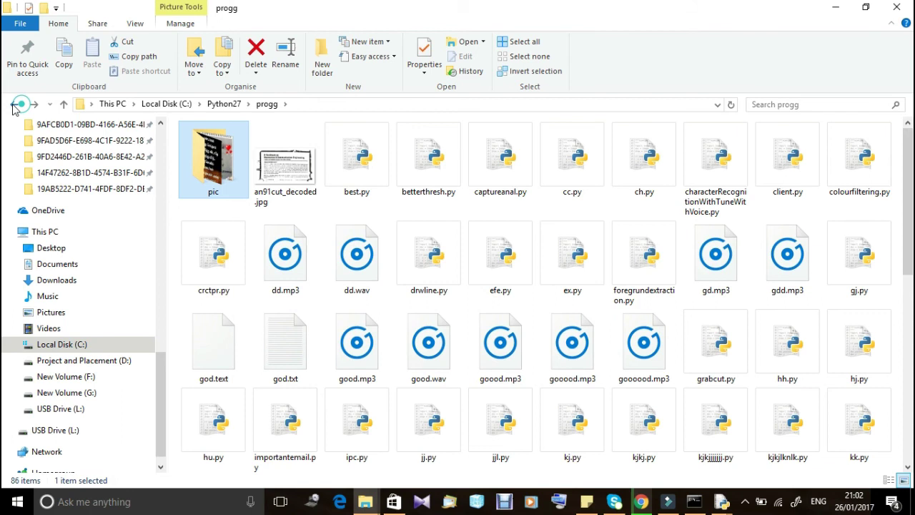
pyautogui.click(14, 105)
pyautogui.click(13, 105)
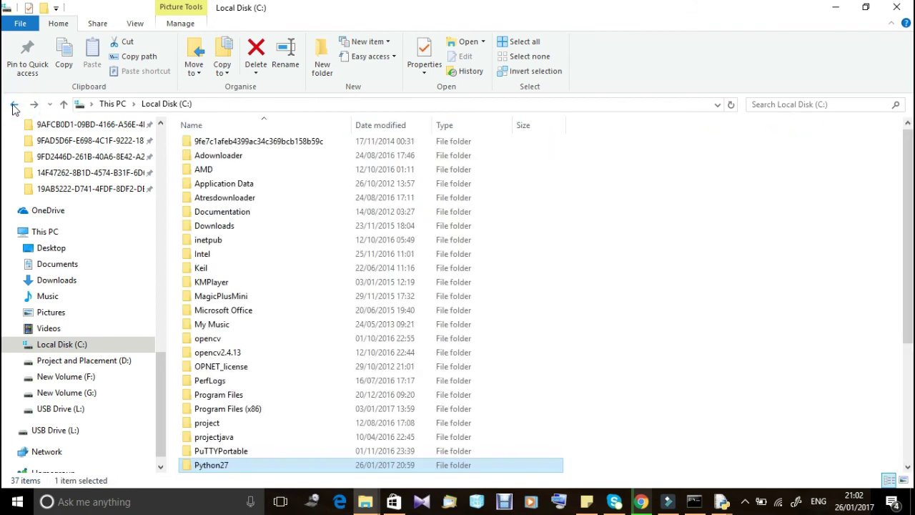
pyautogui.click(895, 10)
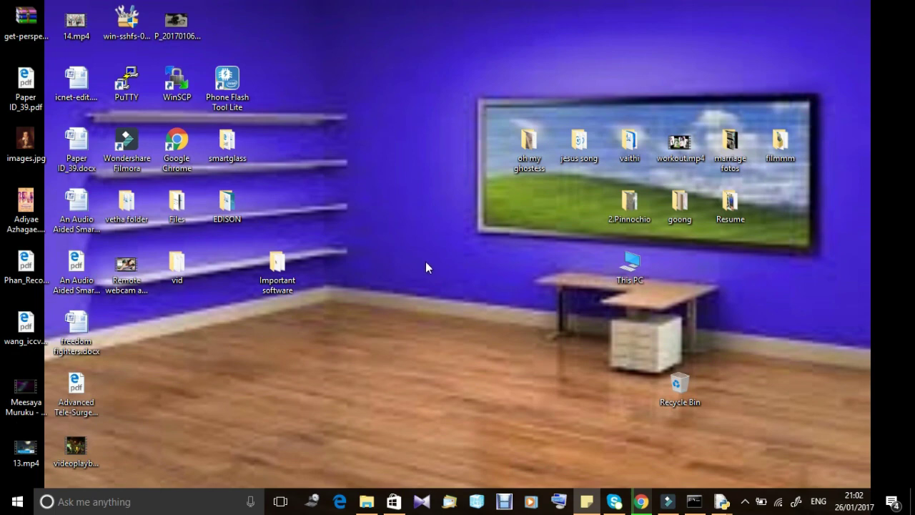